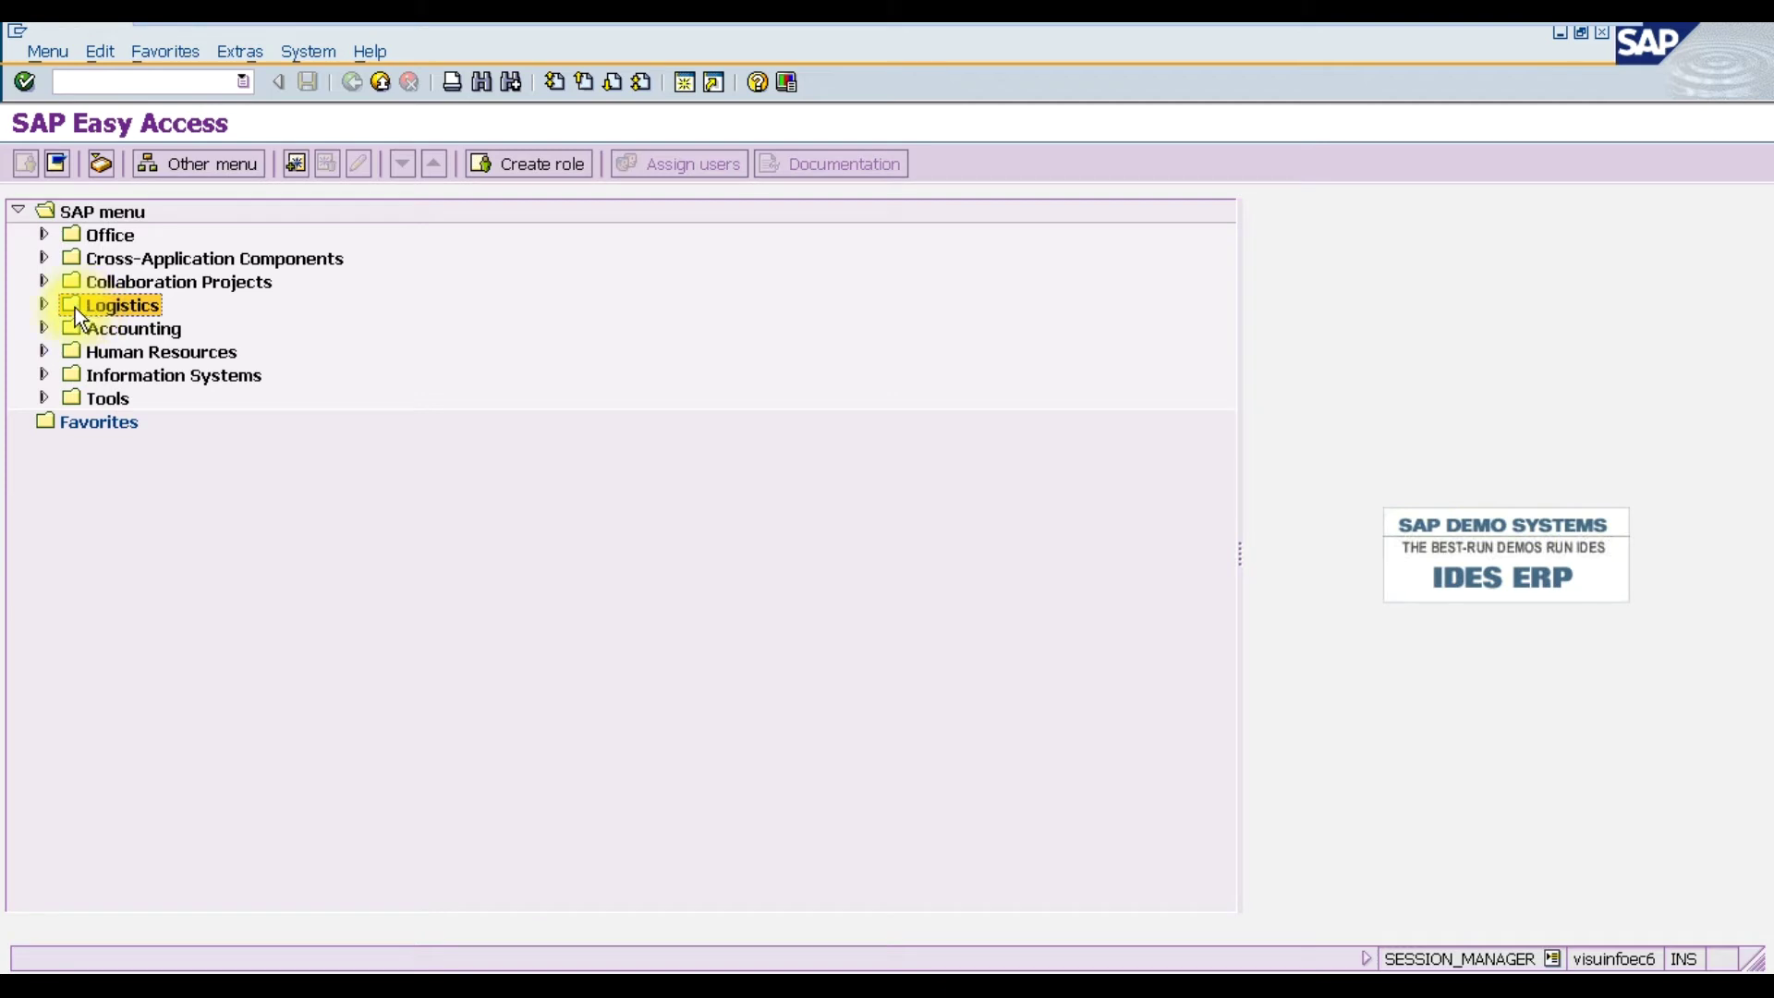
# Step: Navigate Logistics > Materials Management > Logistics Invoice Verification > Document Entry and launch MIRO Enter Invoice
pyautogui.click(48, 305)
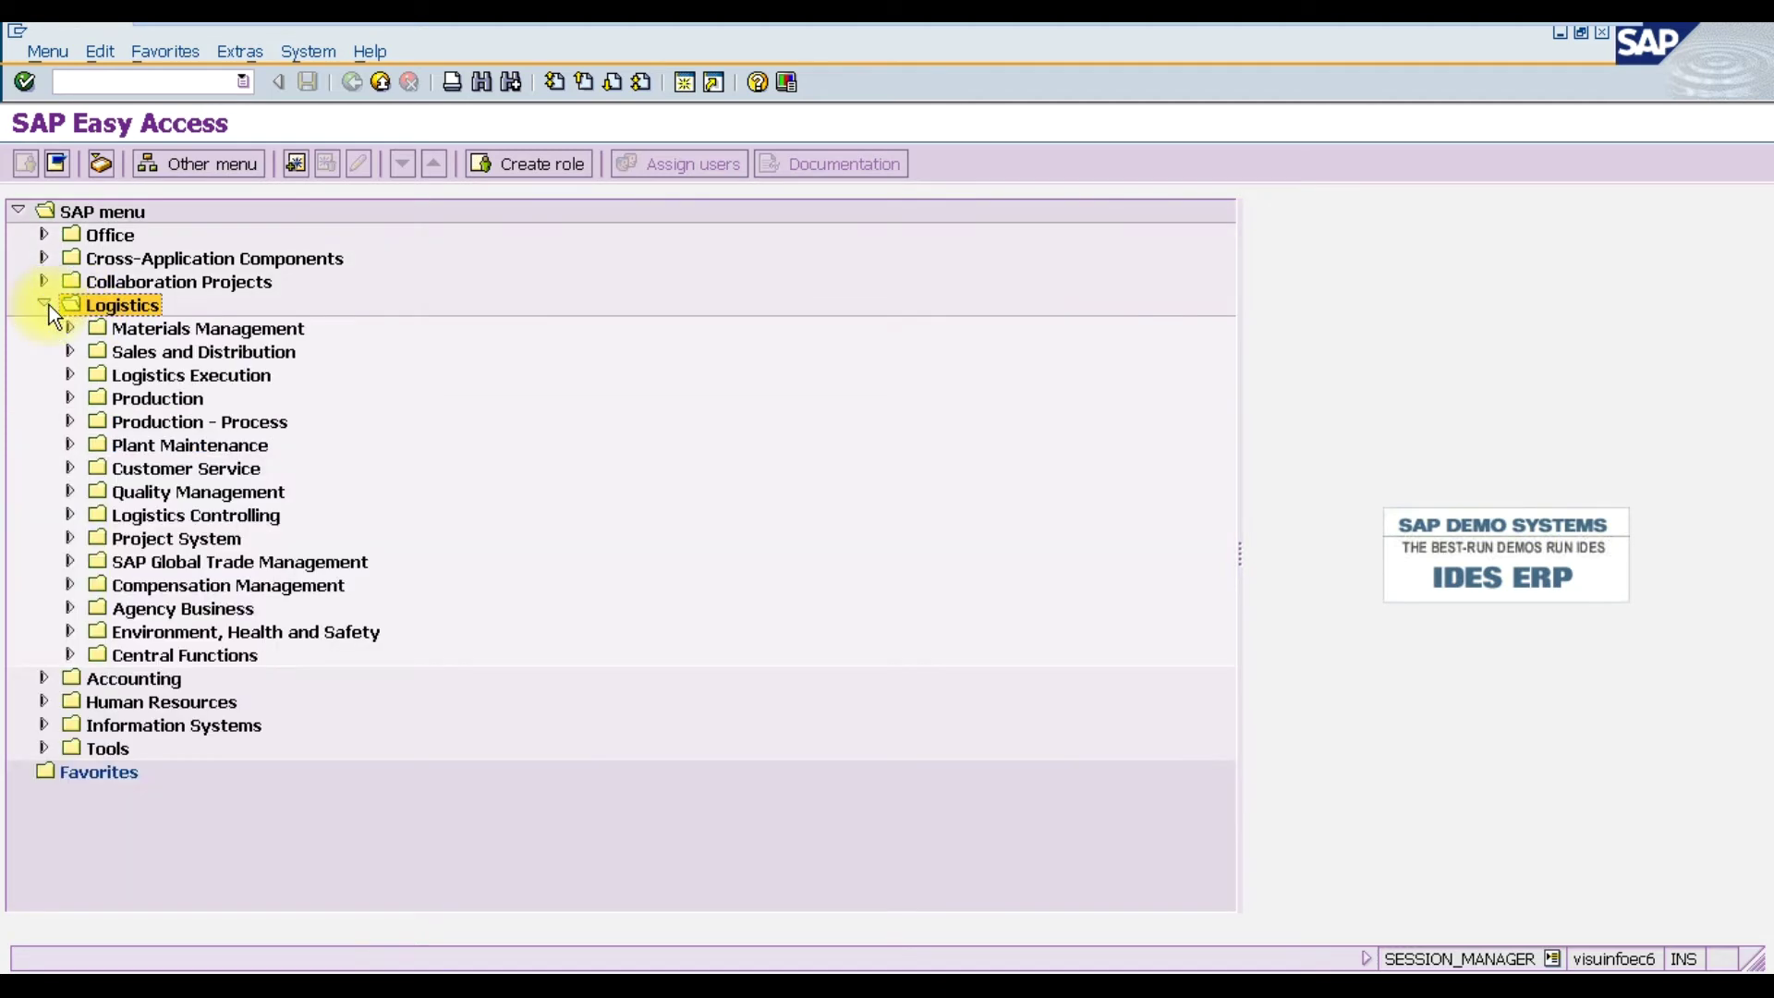
pyautogui.click(99, 330)
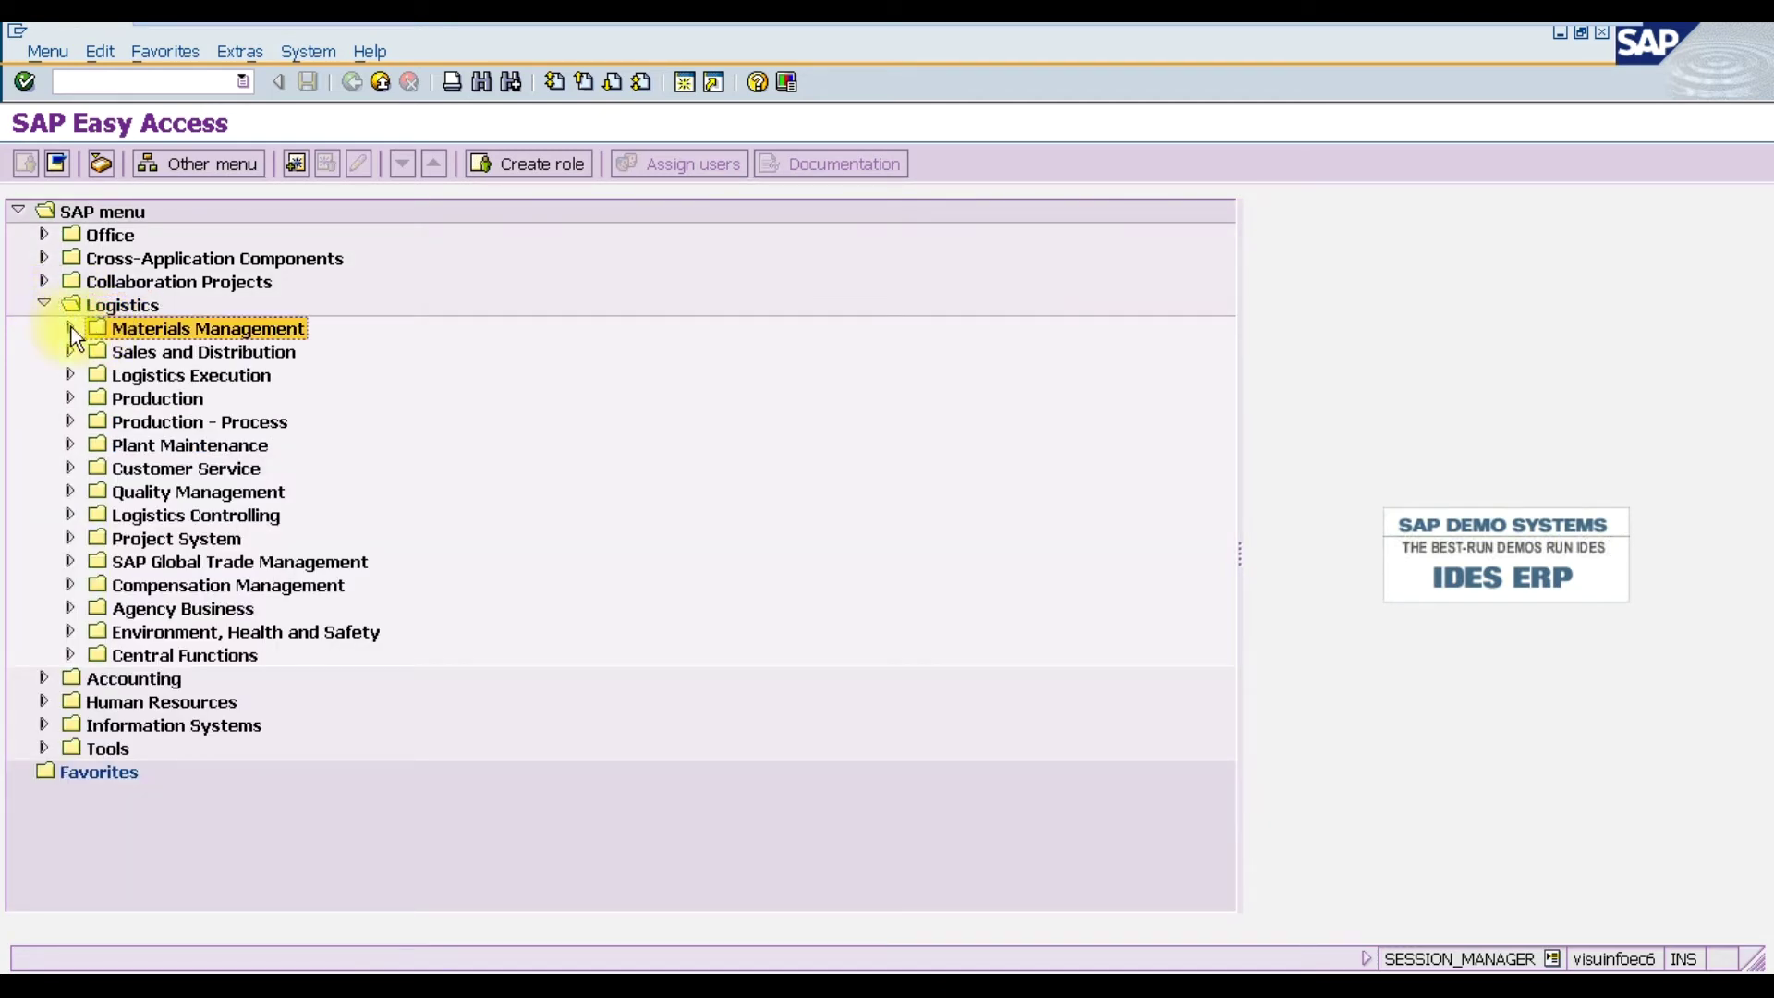
pyautogui.click(65, 326)
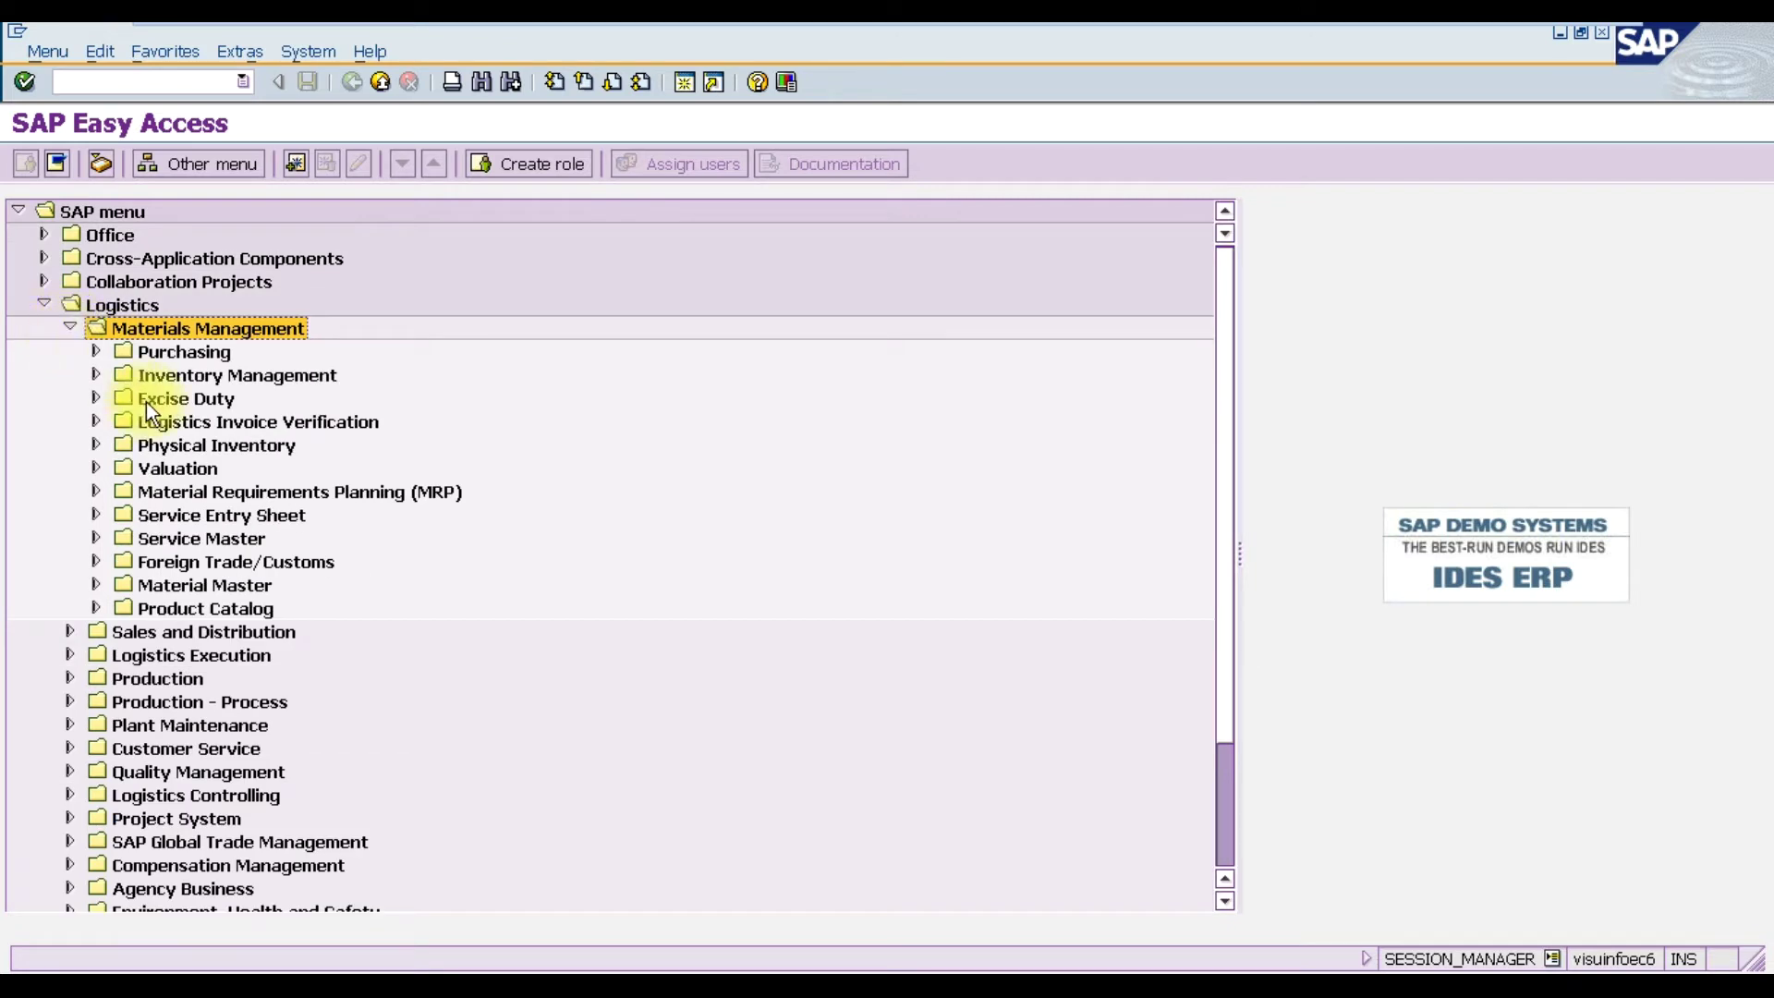
pyautogui.click(168, 427)
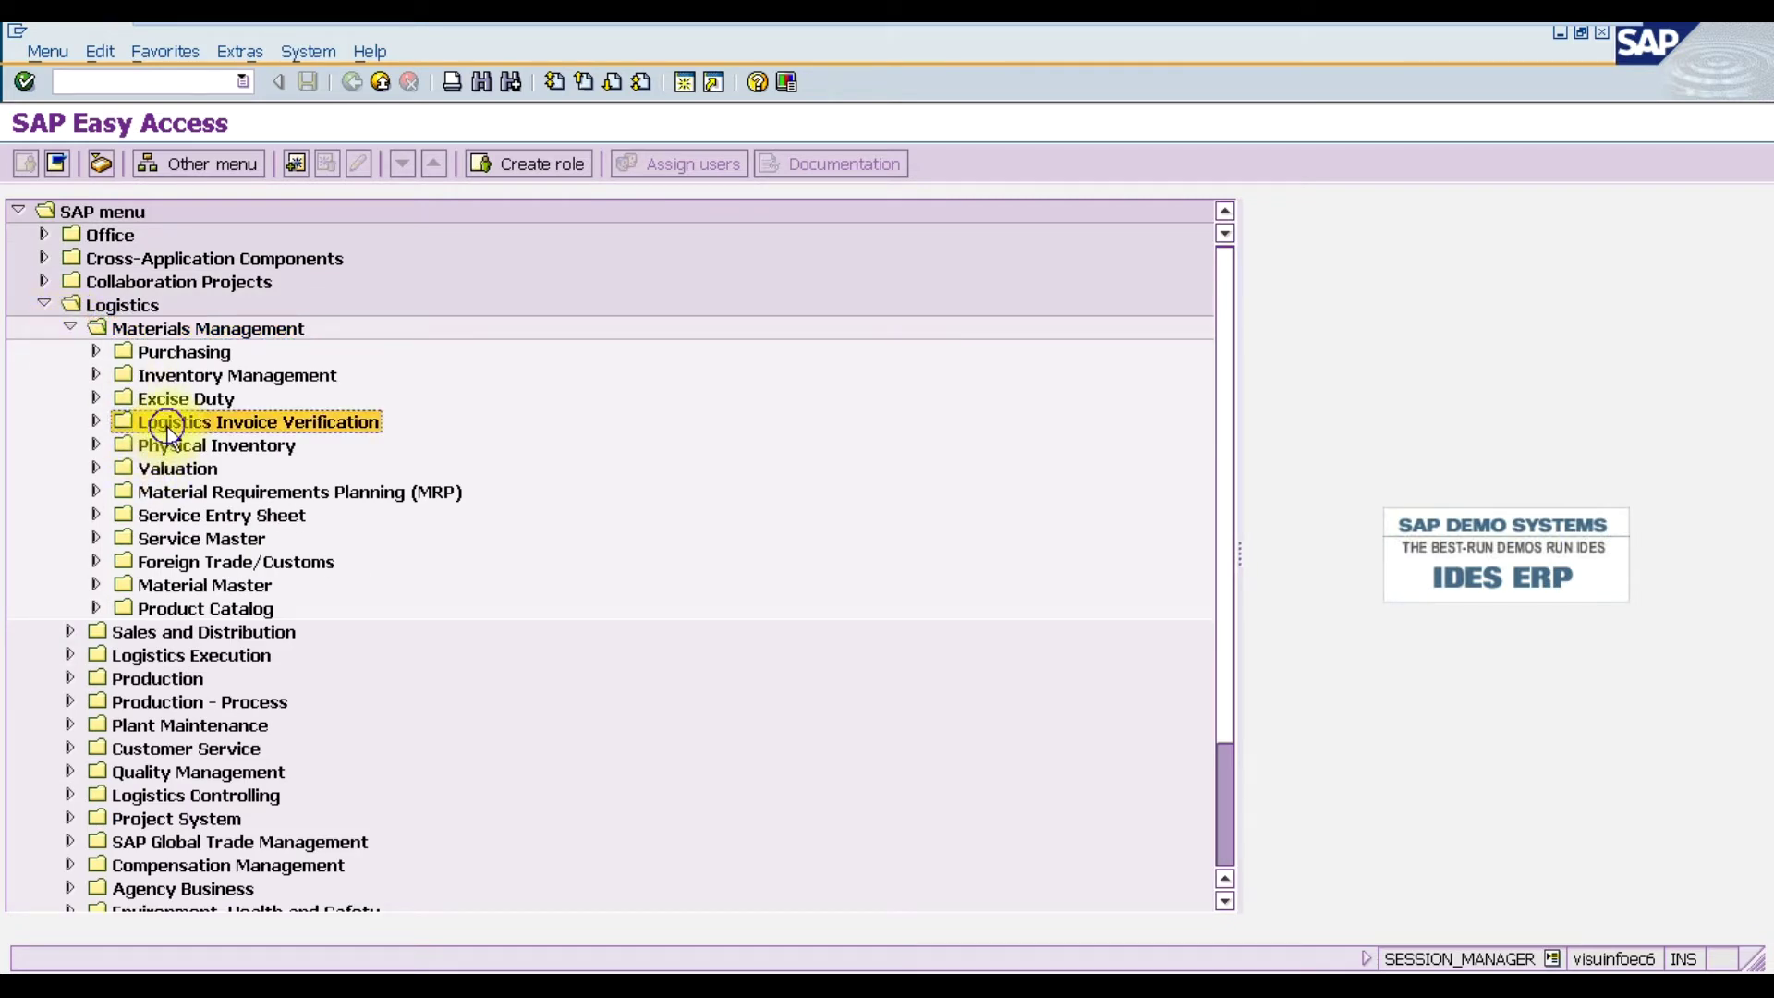
pyautogui.click(96, 421)
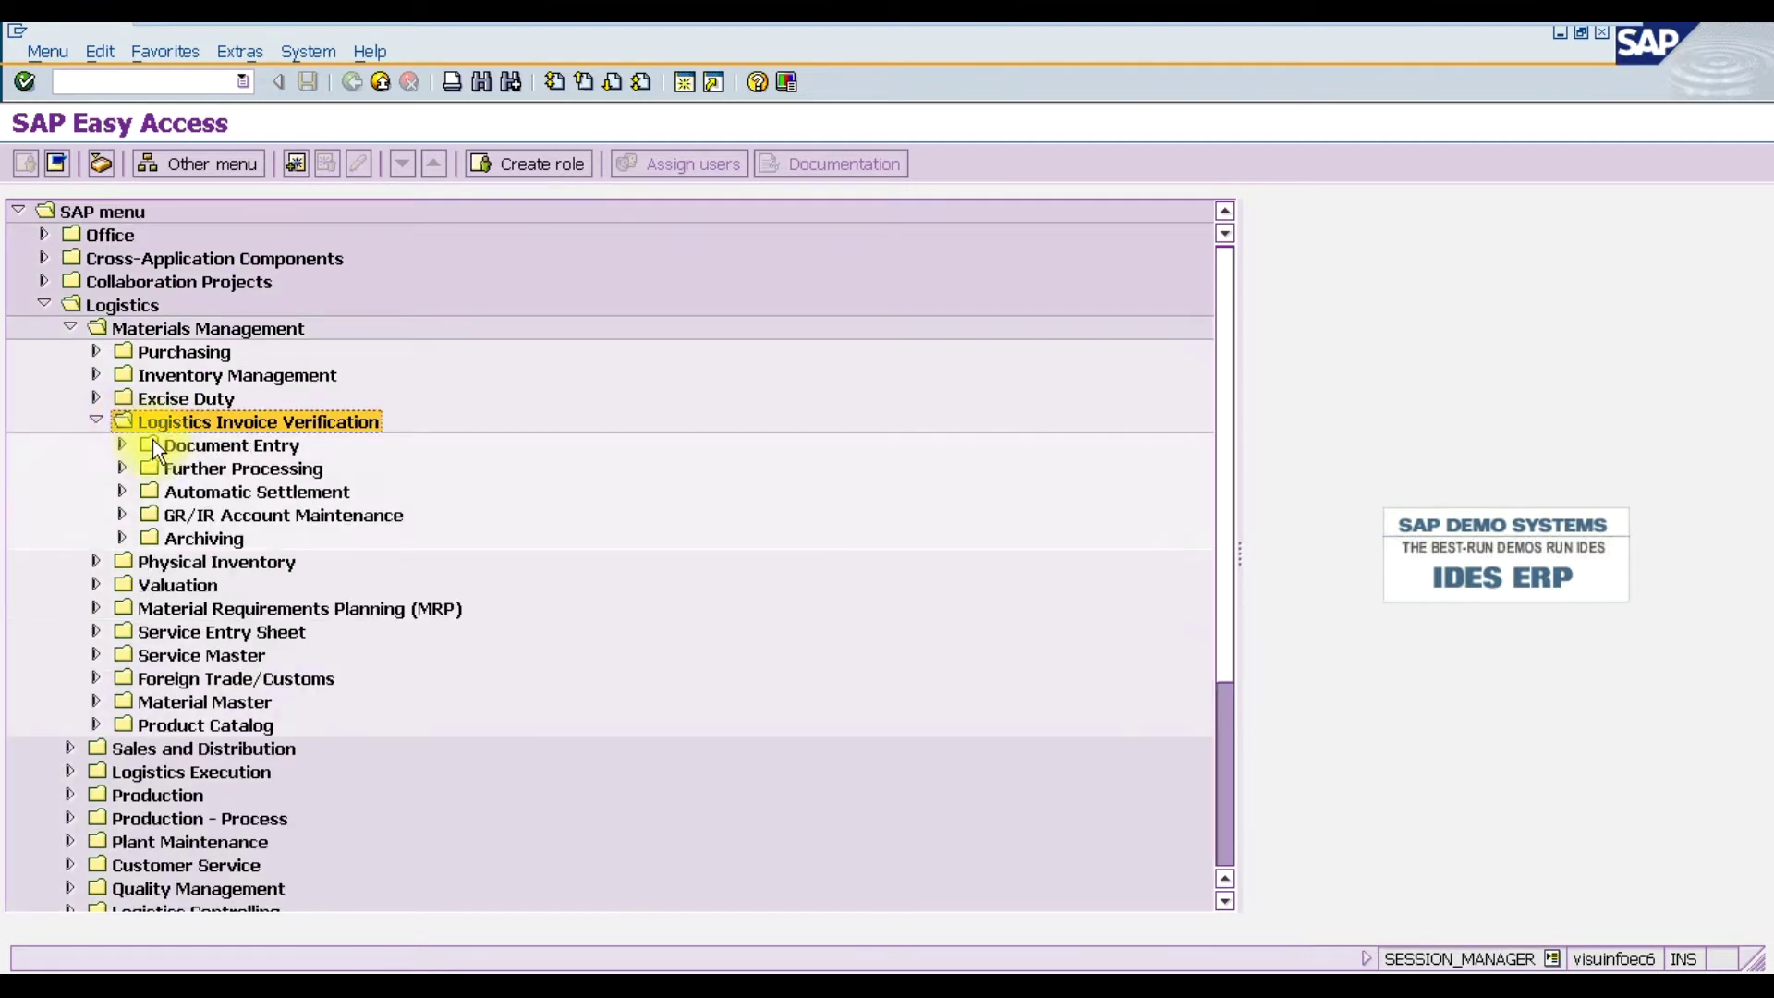
pyautogui.click(168, 445)
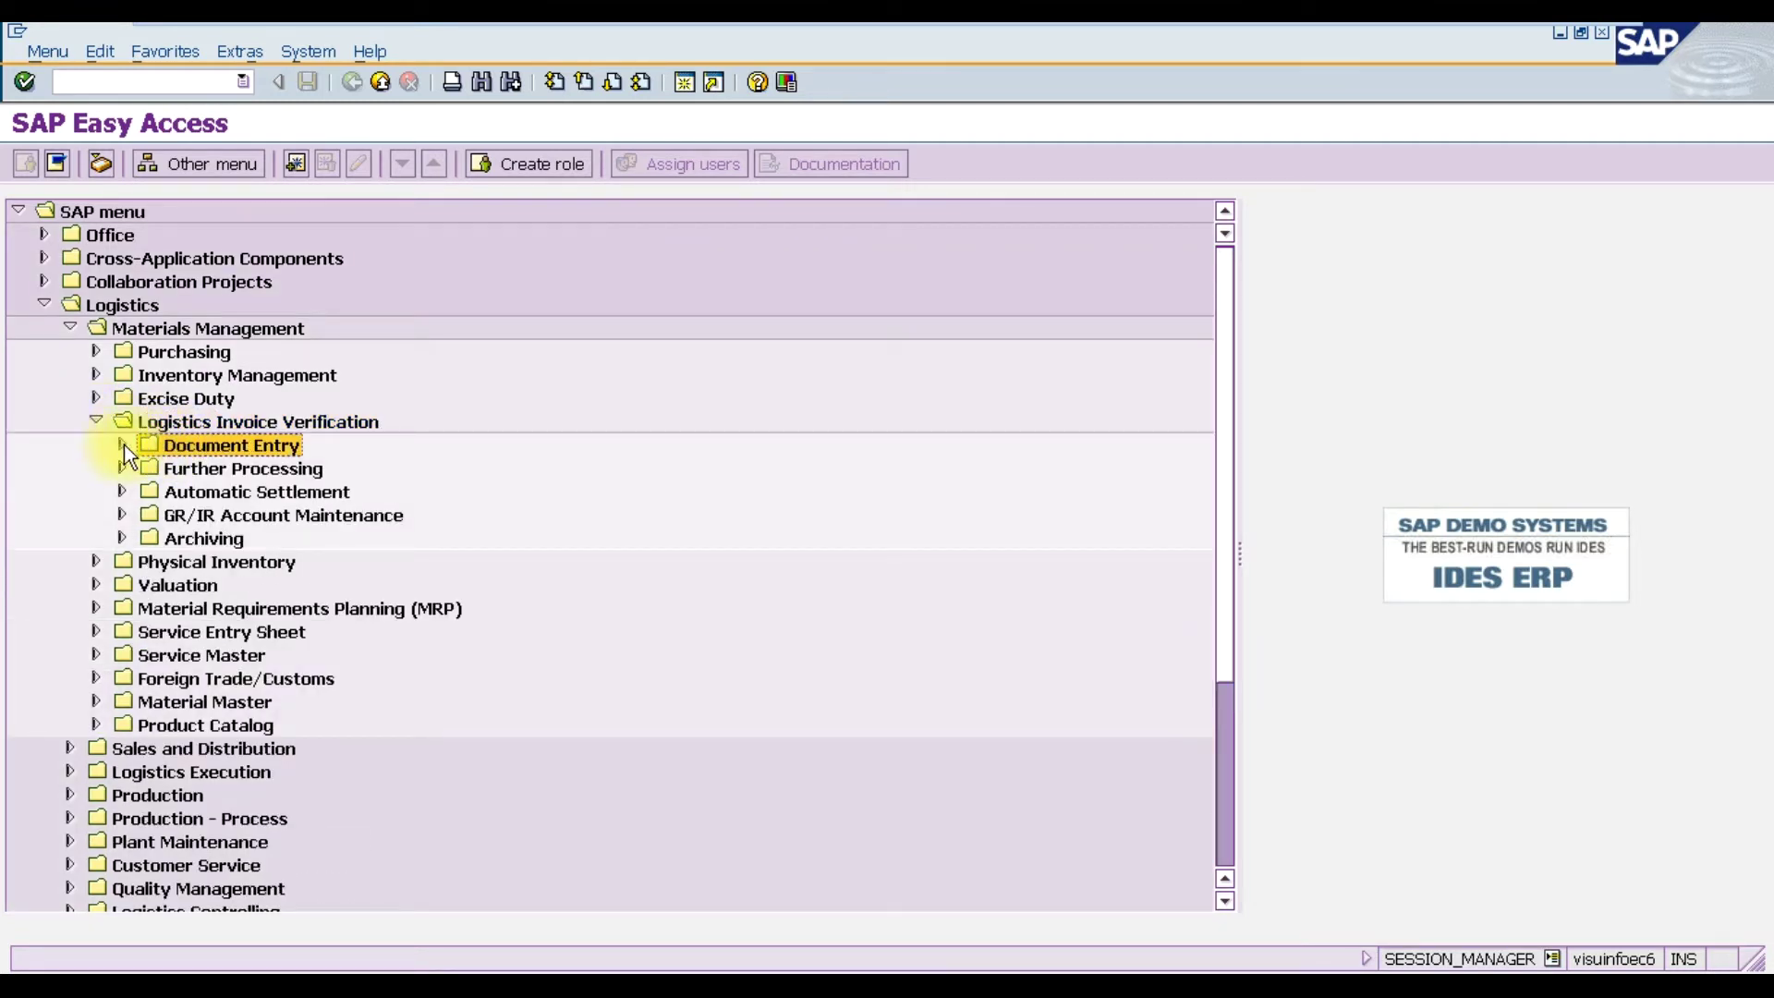
pyautogui.click(123, 446)
pyautogui.click(224, 478)
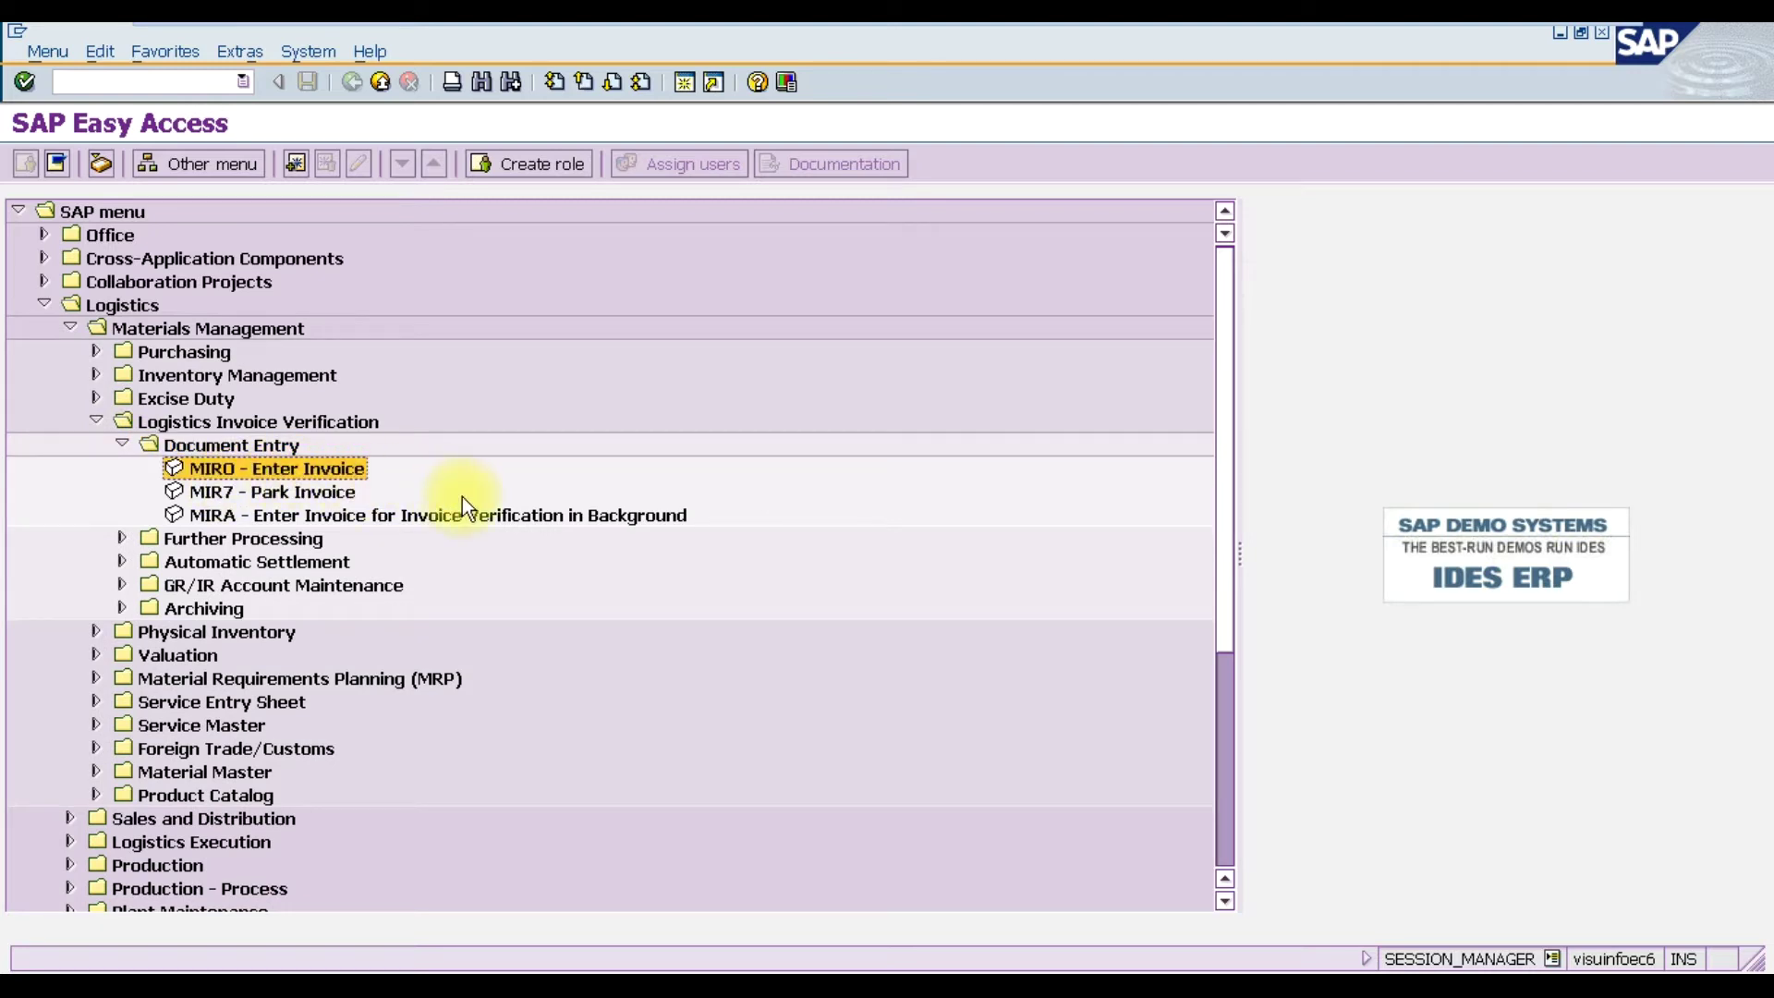
pyautogui.doubleClick(286, 468)
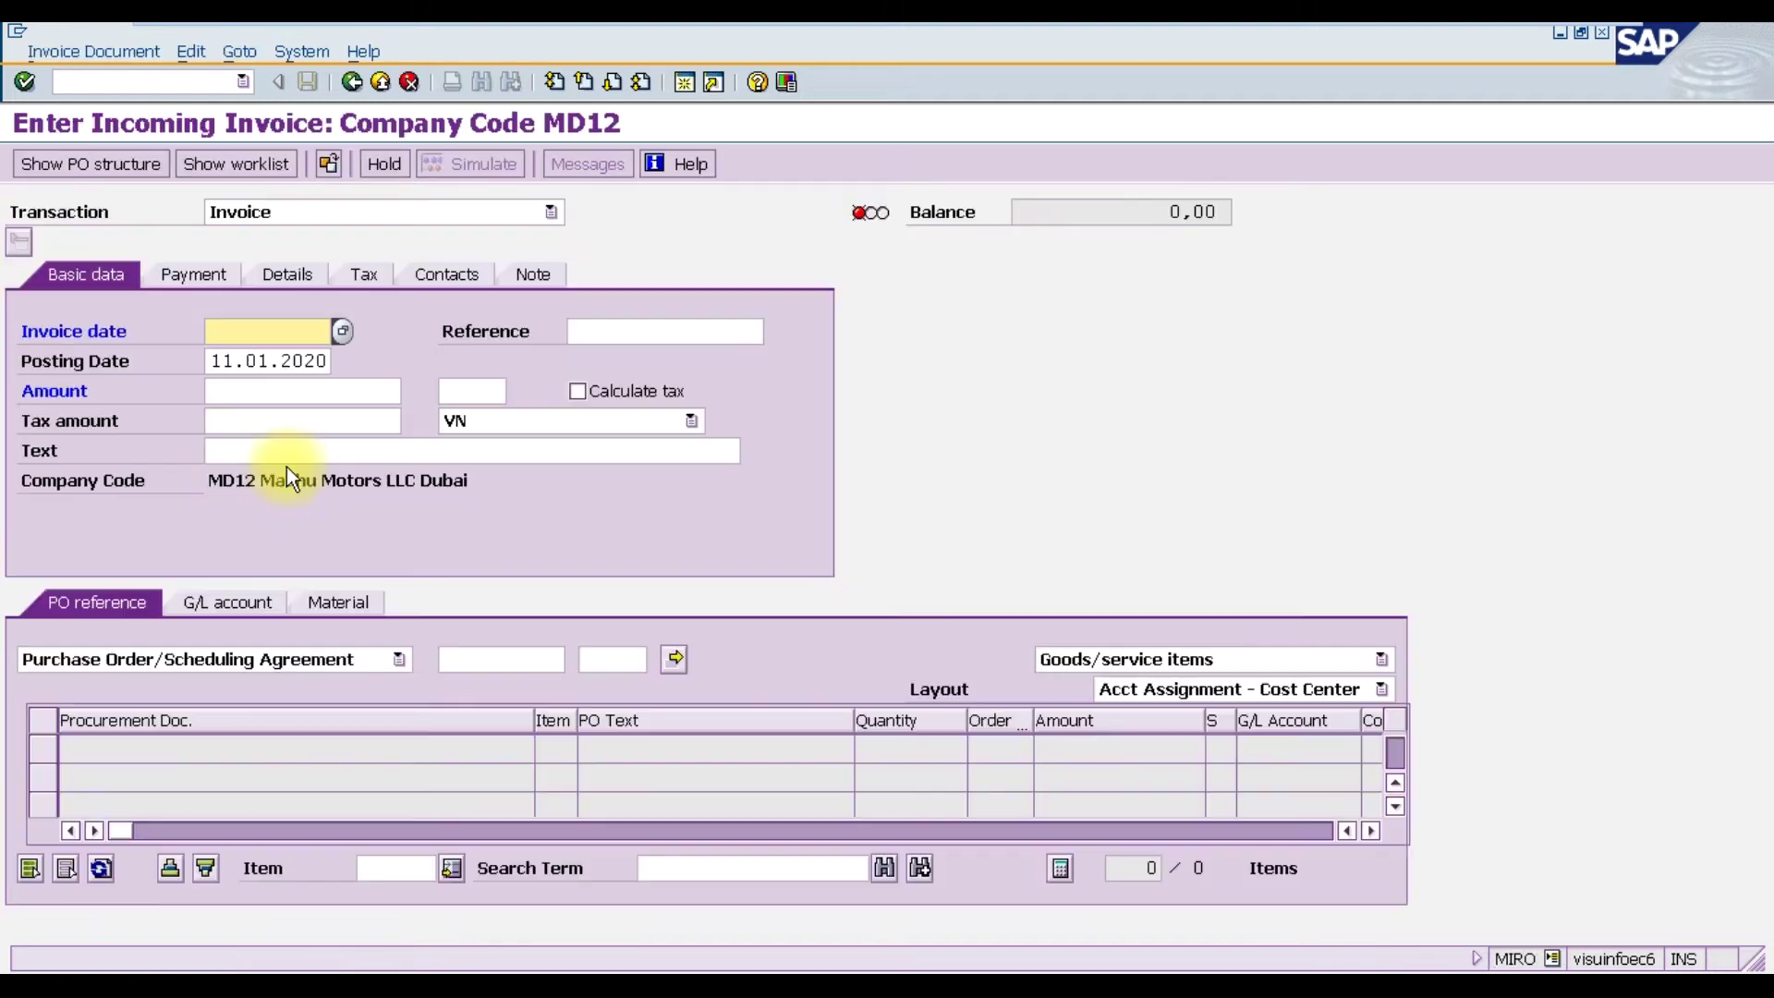
# Step: Enter invoice date 11.01.2020 and reference 6655
pyautogui.write('11.01.2020')
pyautogui.press('Tab')
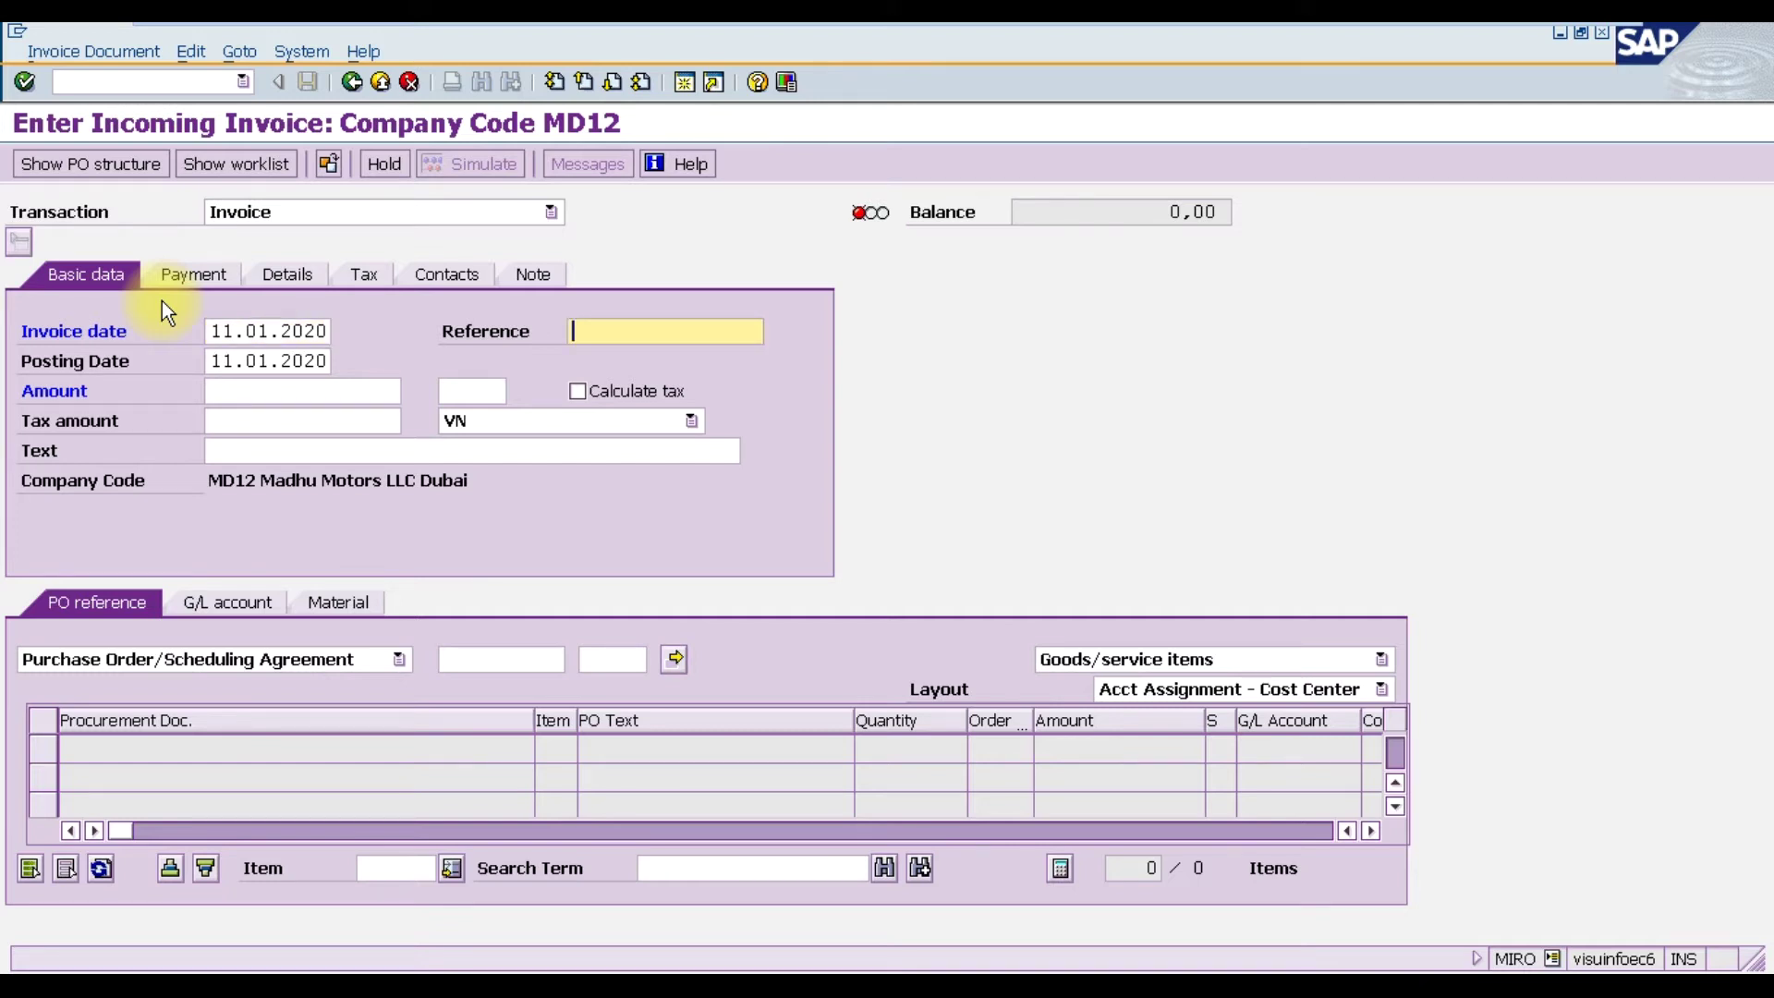
pyautogui.write('6655')
pyautogui.click(222, 360)
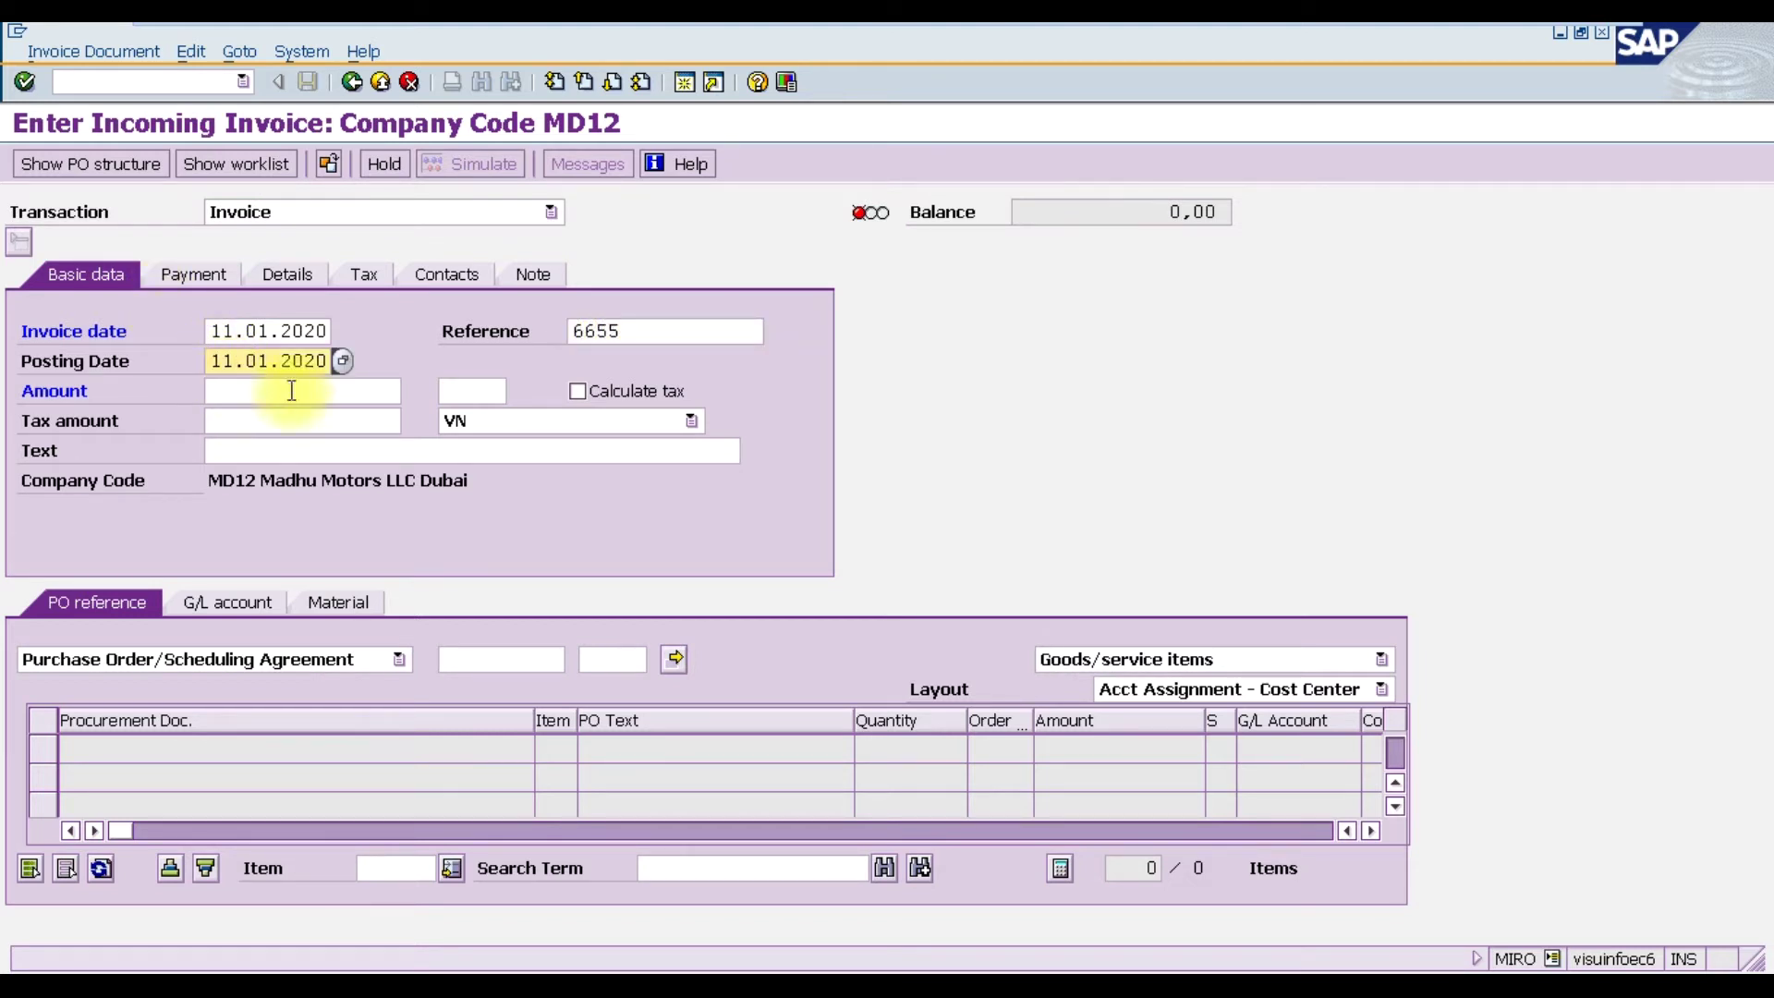
# Step: Turn on Calculate tax, choose tax code B1 (Input Tax @5%), and open the purchase order search
pyautogui.click(577, 392)
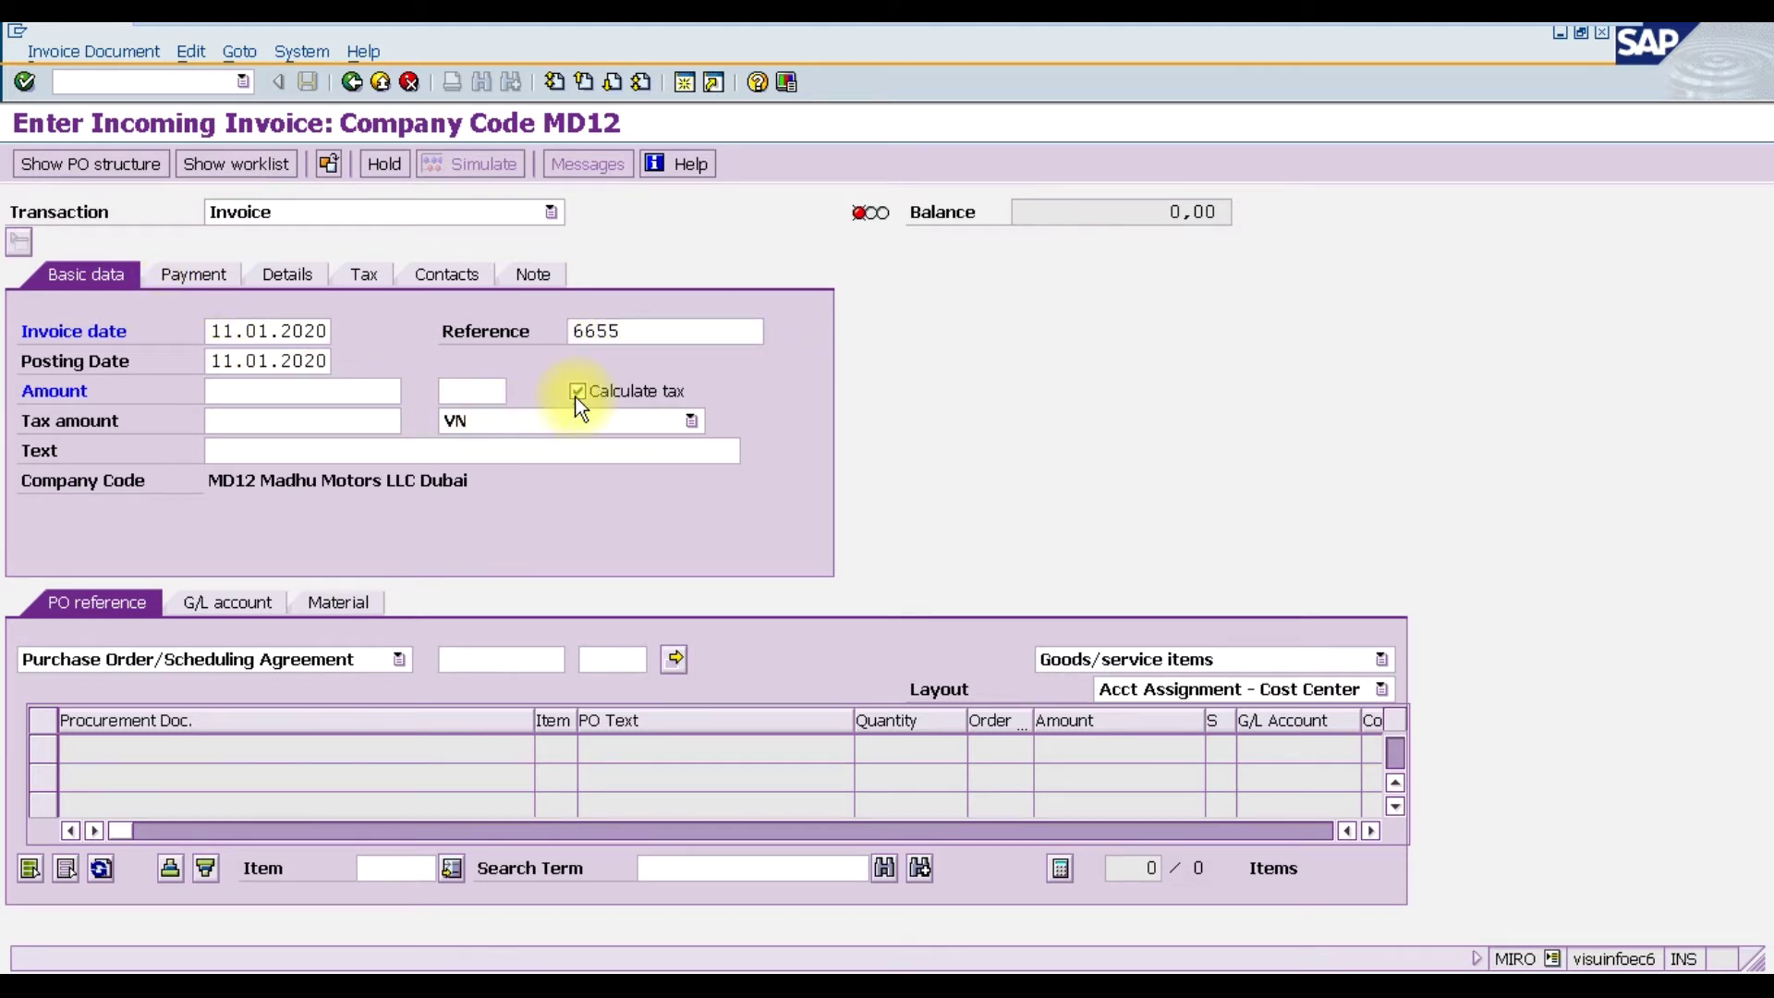
pyautogui.click(550, 421)
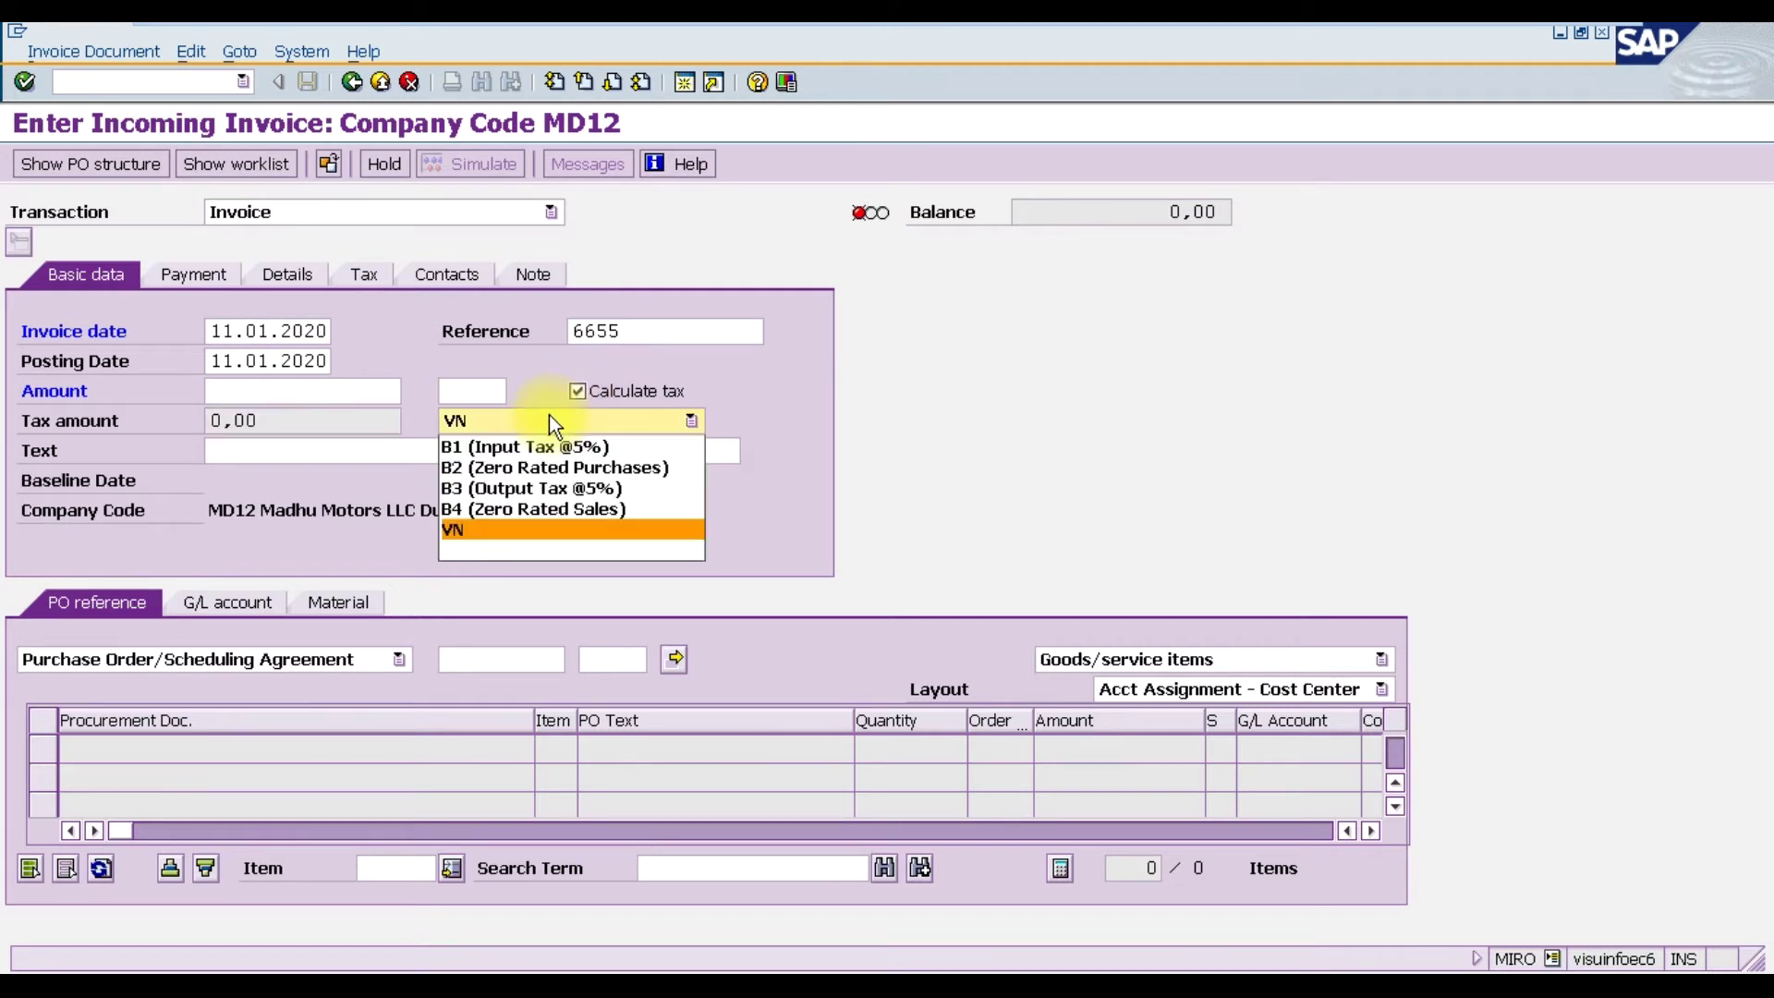
pyautogui.click(542, 445)
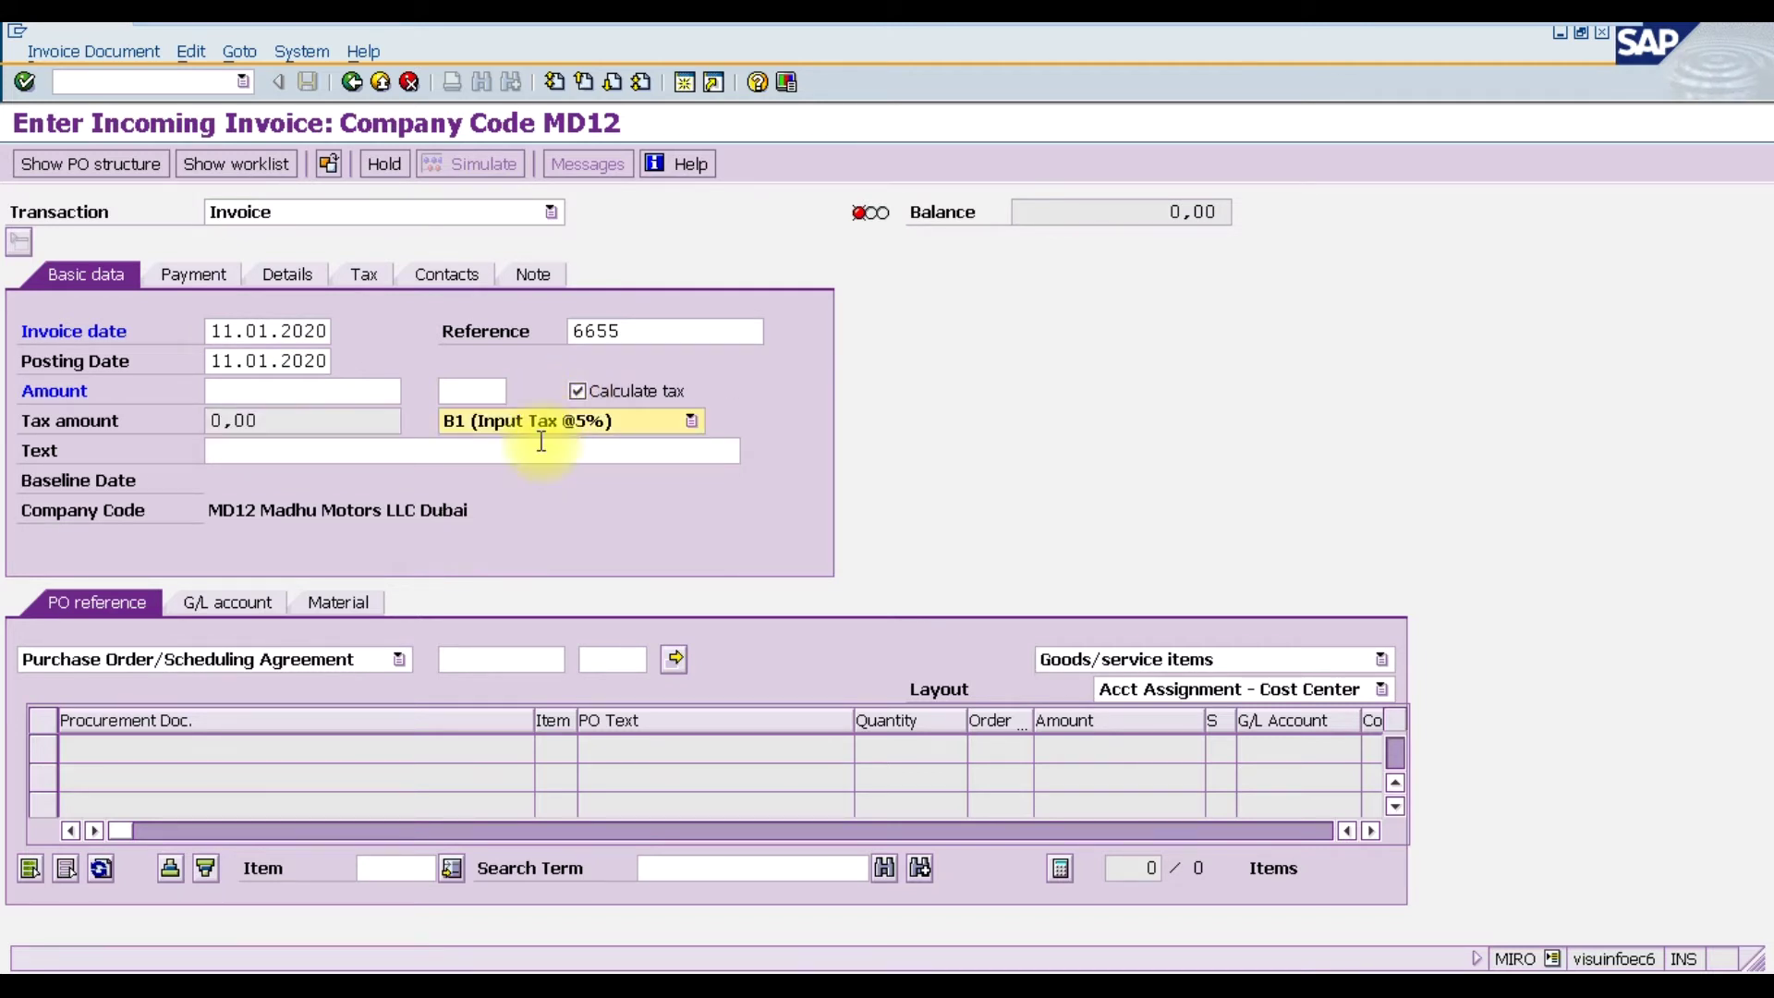
pyautogui.click(473, 666)
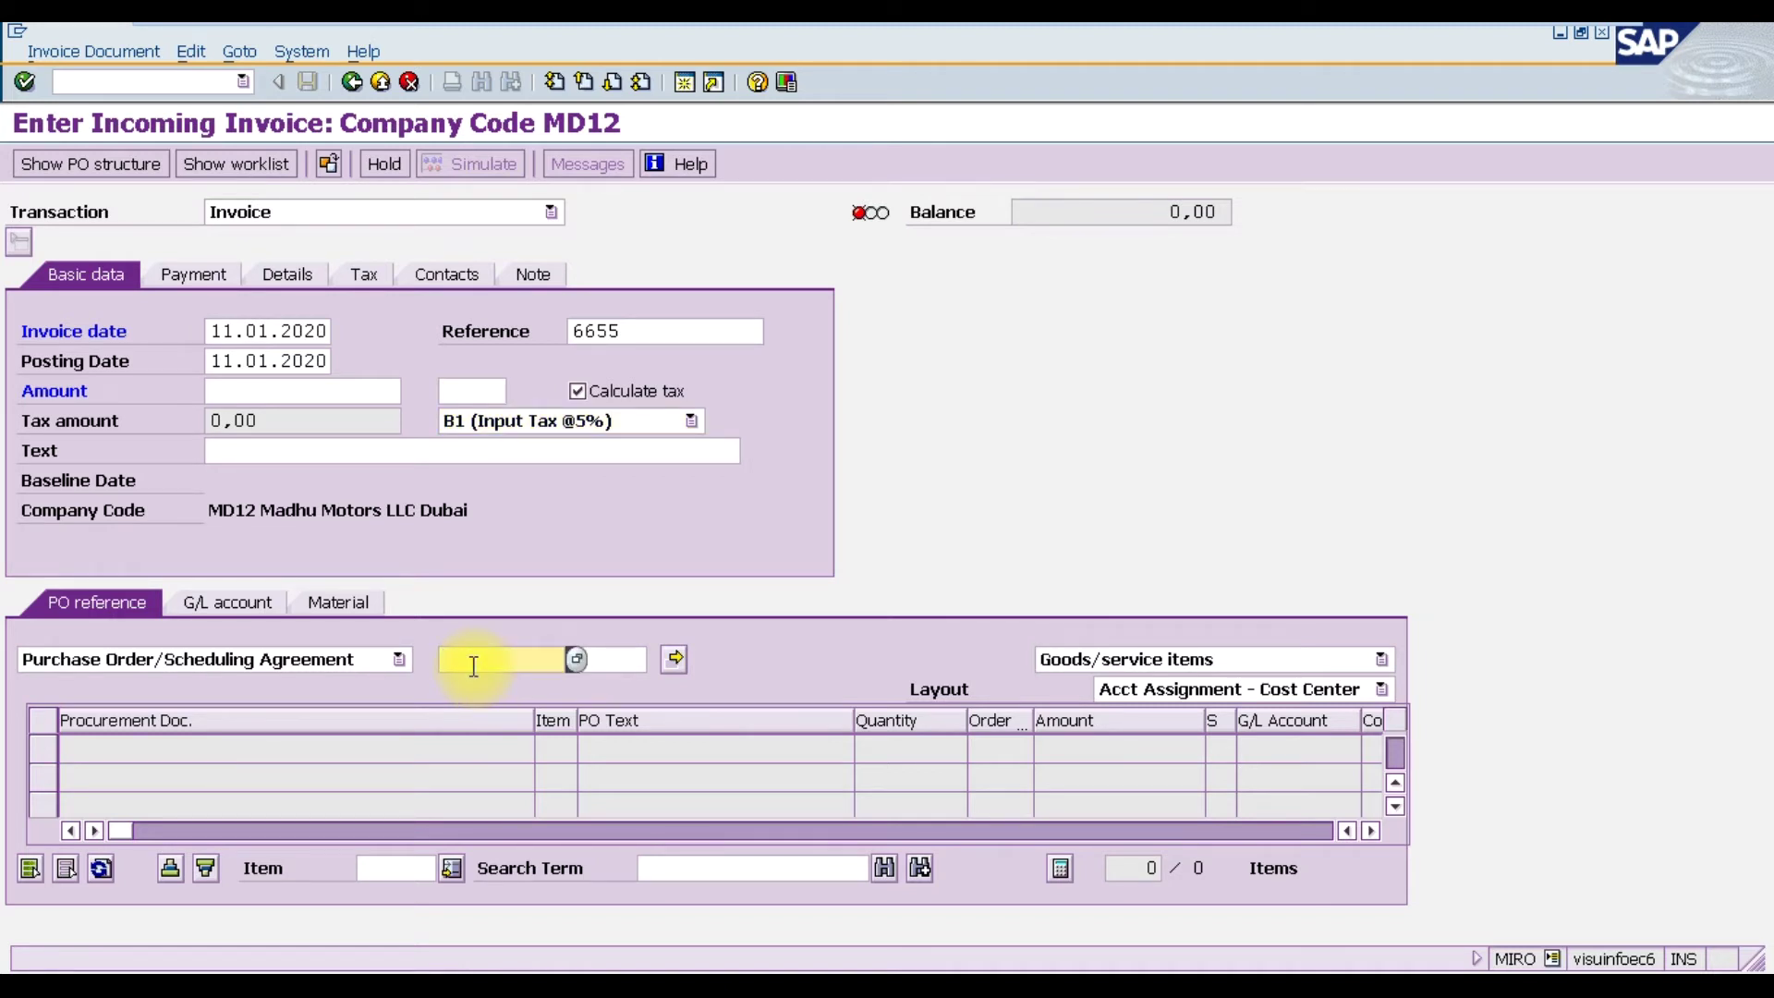
pyautogui.click(574, 659)
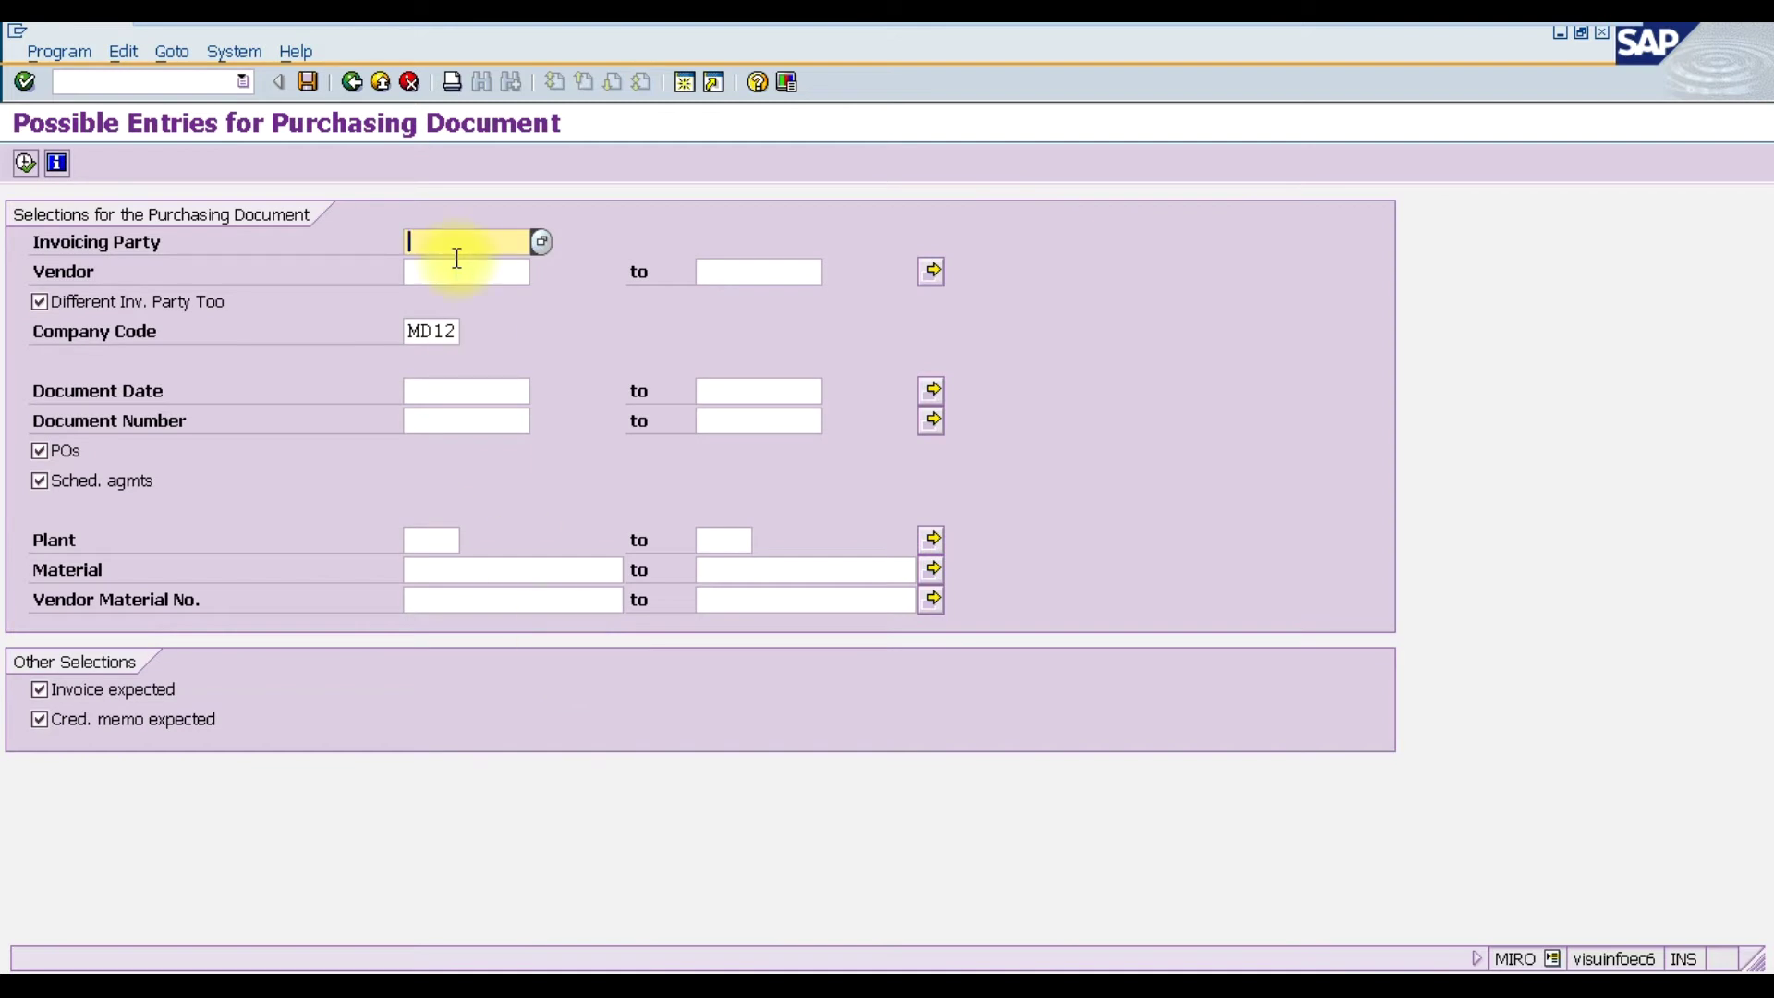
pyautogui.click(541, 242)
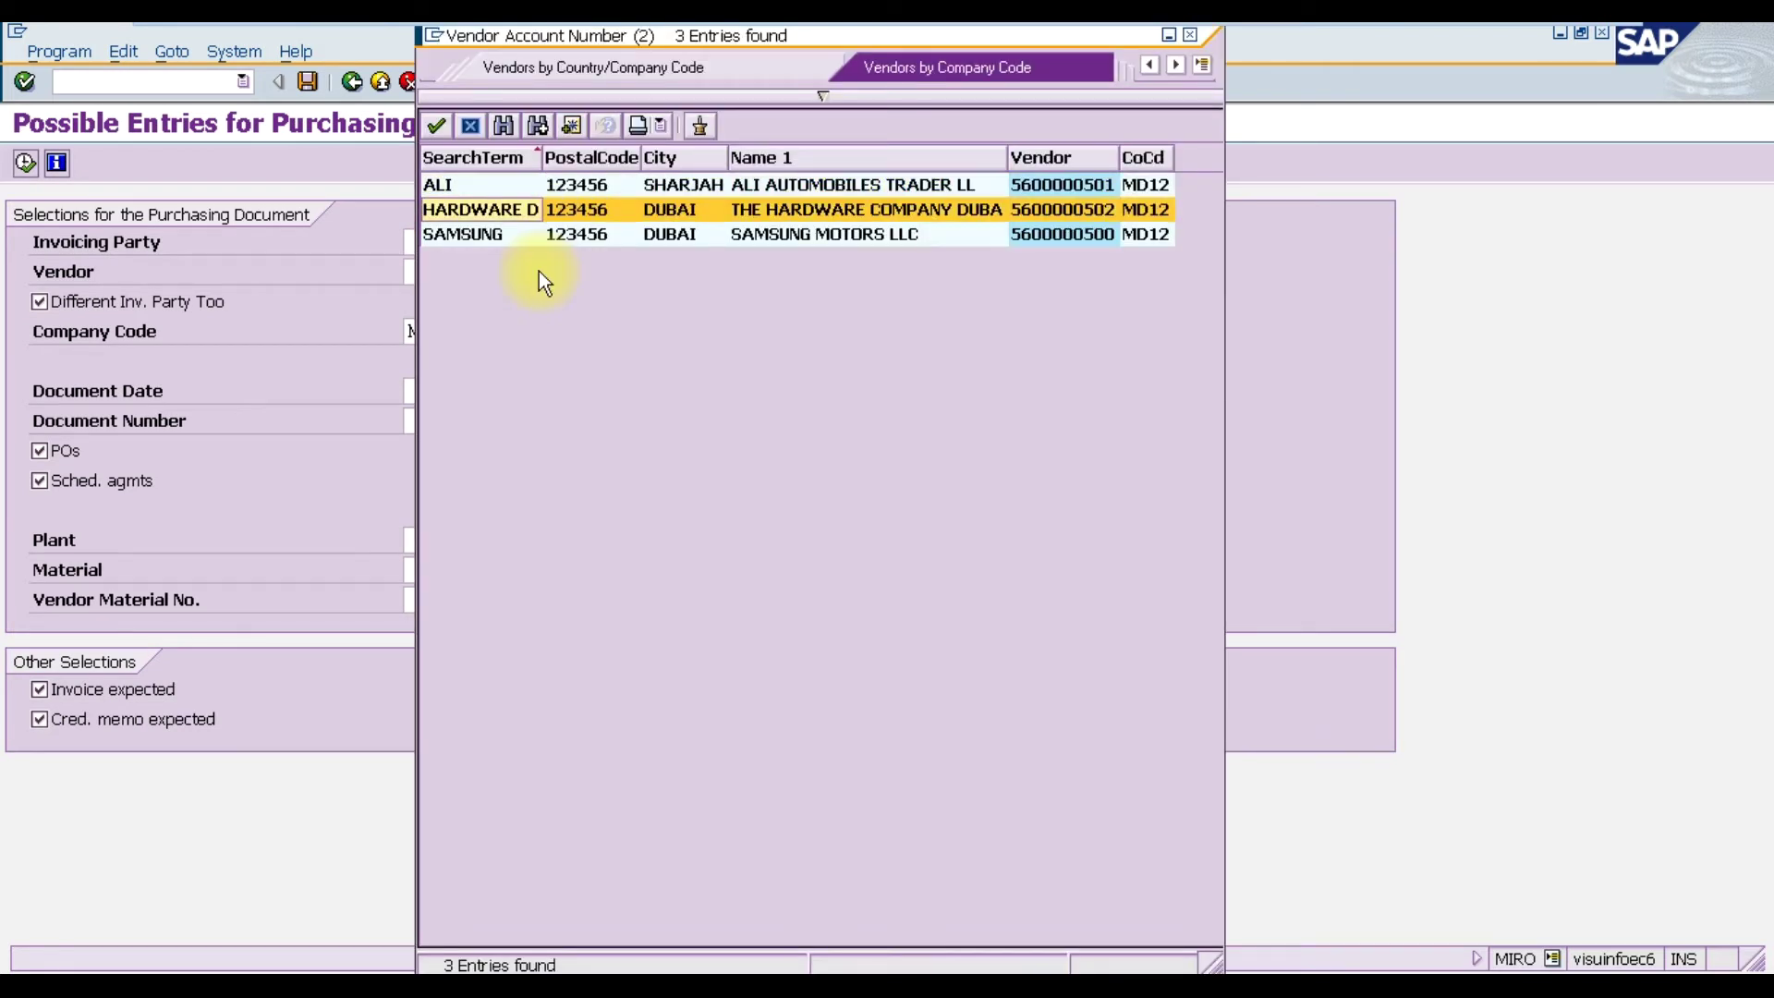
pyautogui.press('Return')
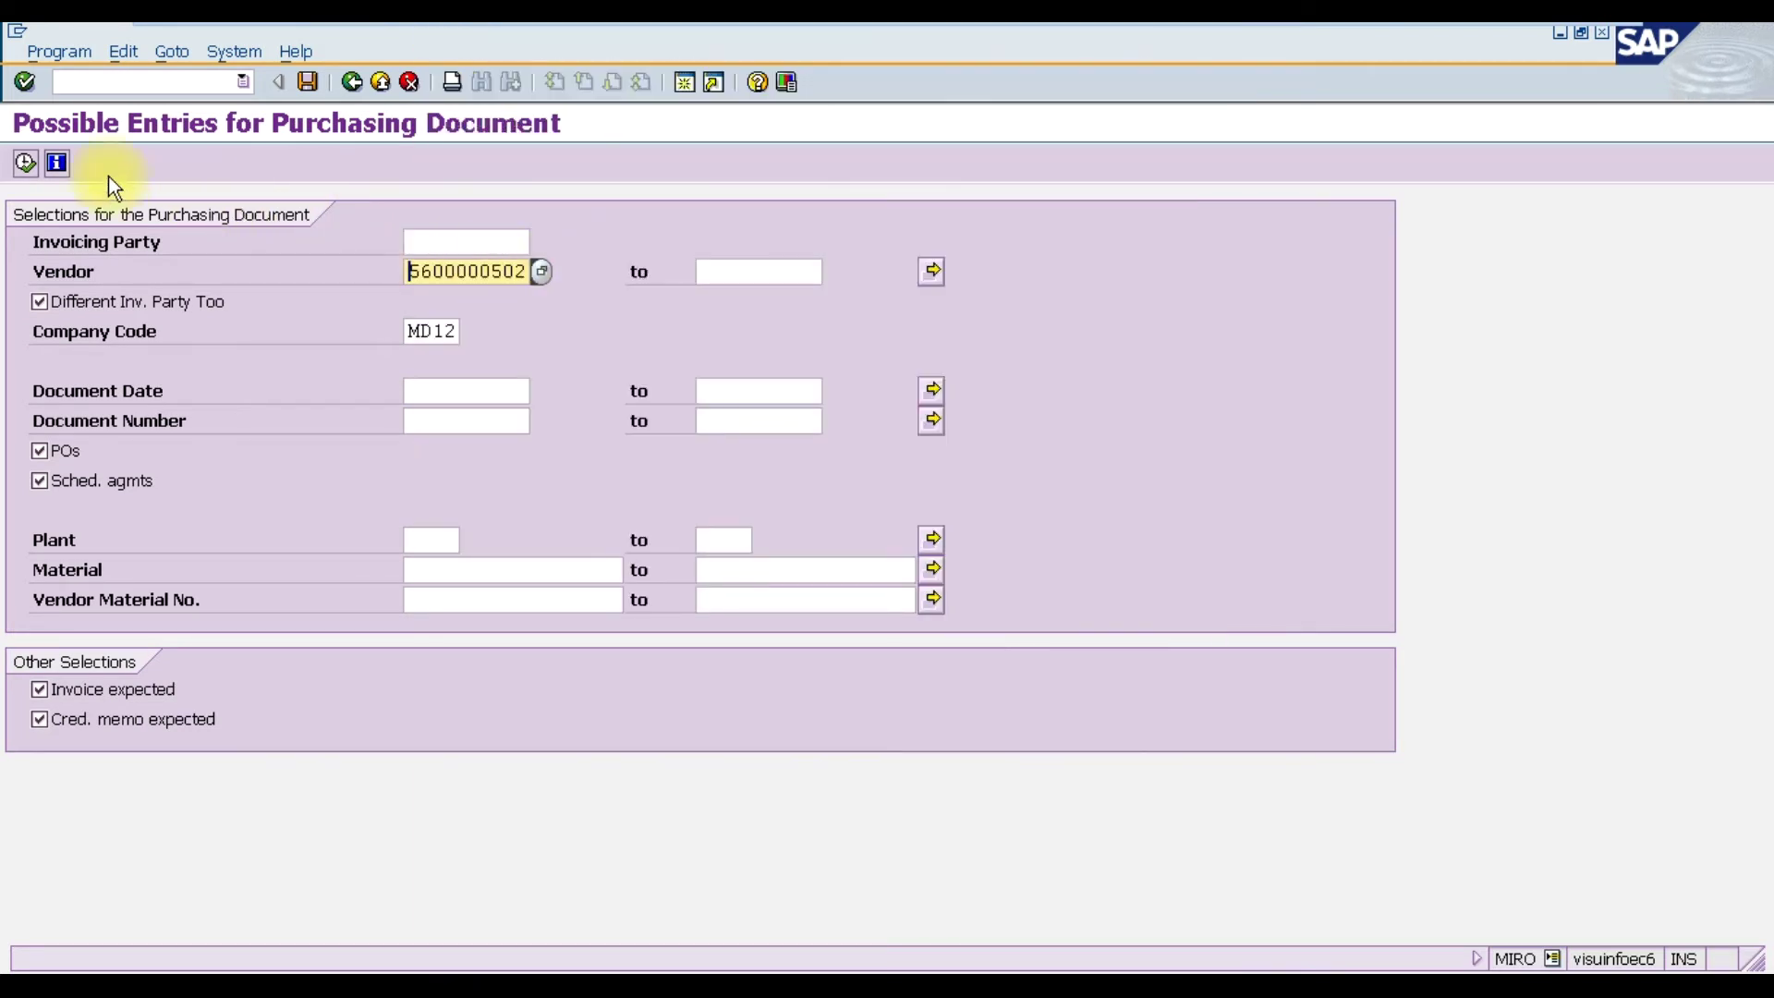
pyautogui.click(26, 165)
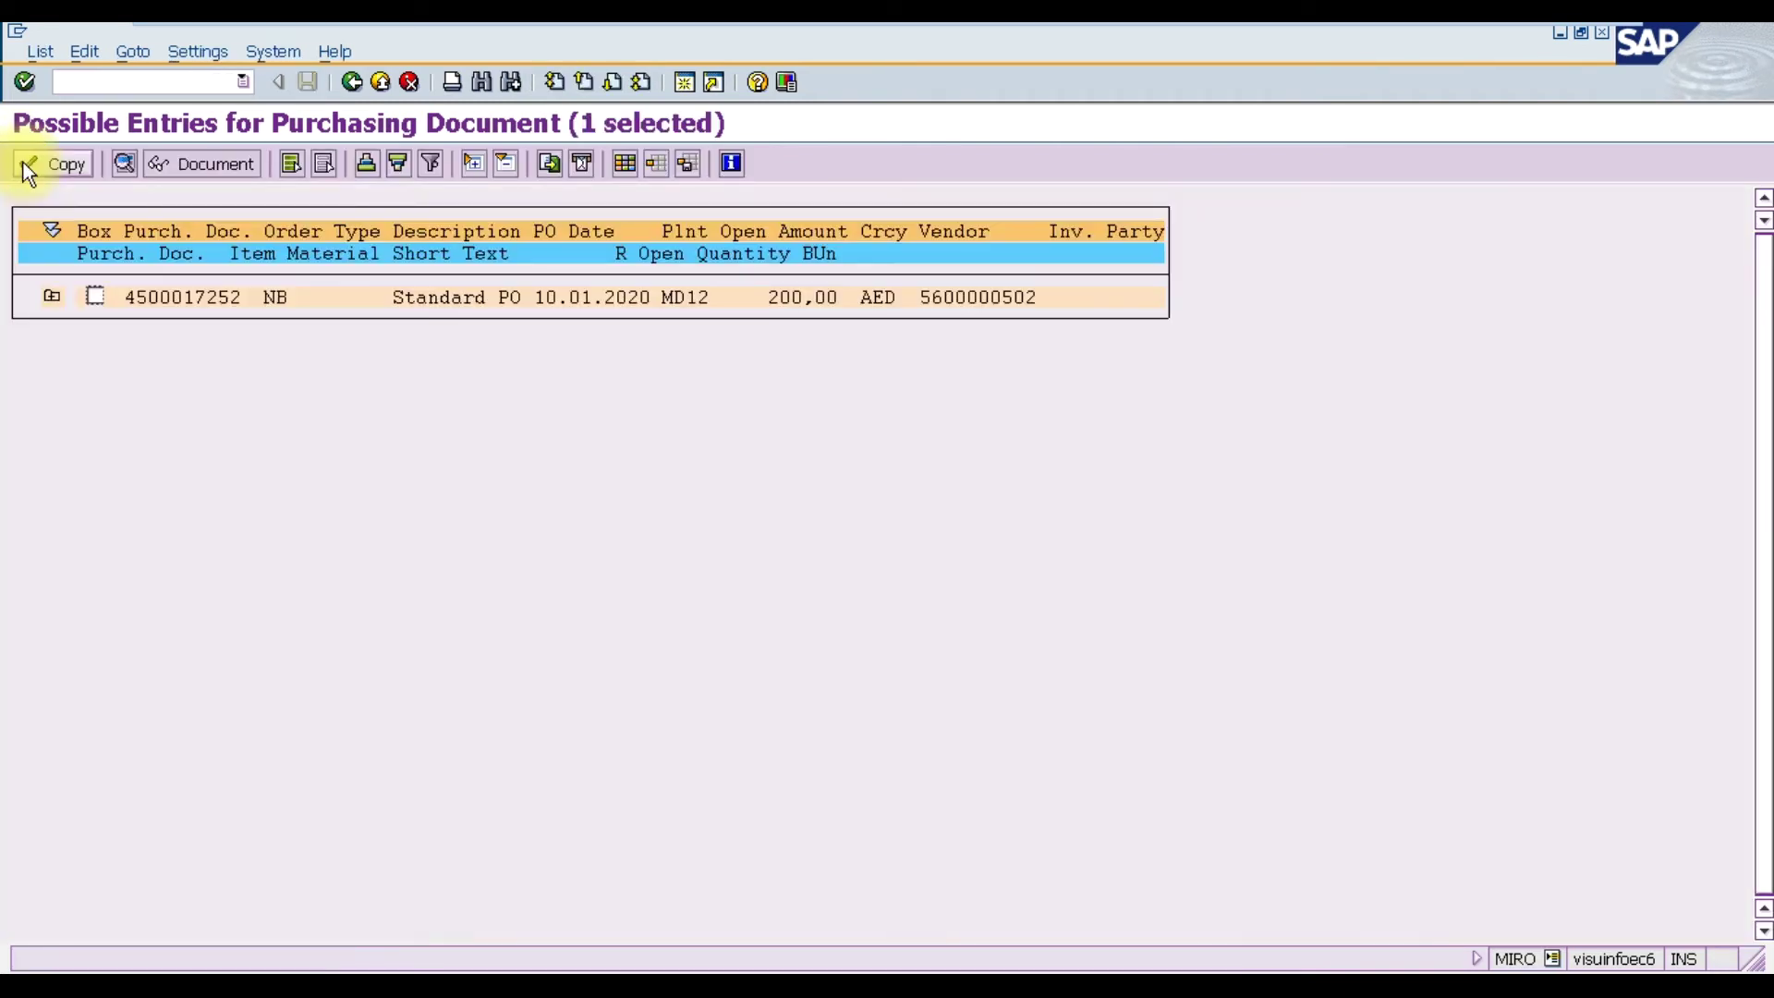
pyautogui.click(52, 296)
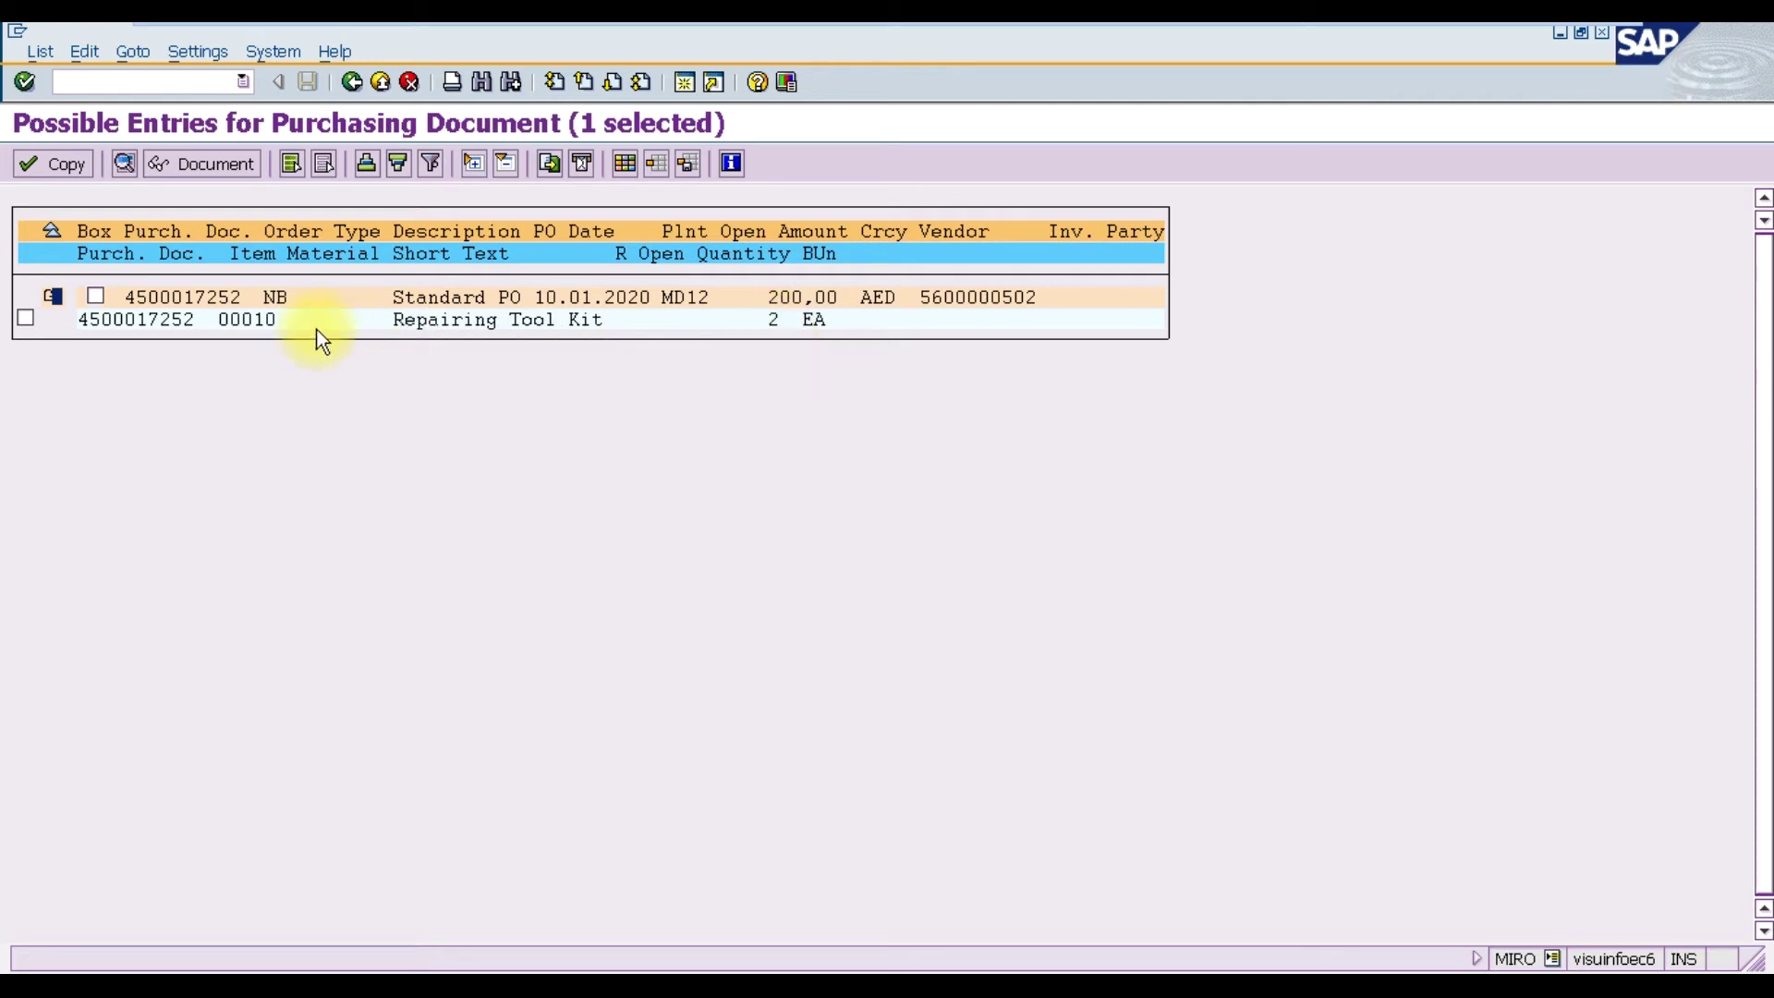
pyautogui.click(52, 298)
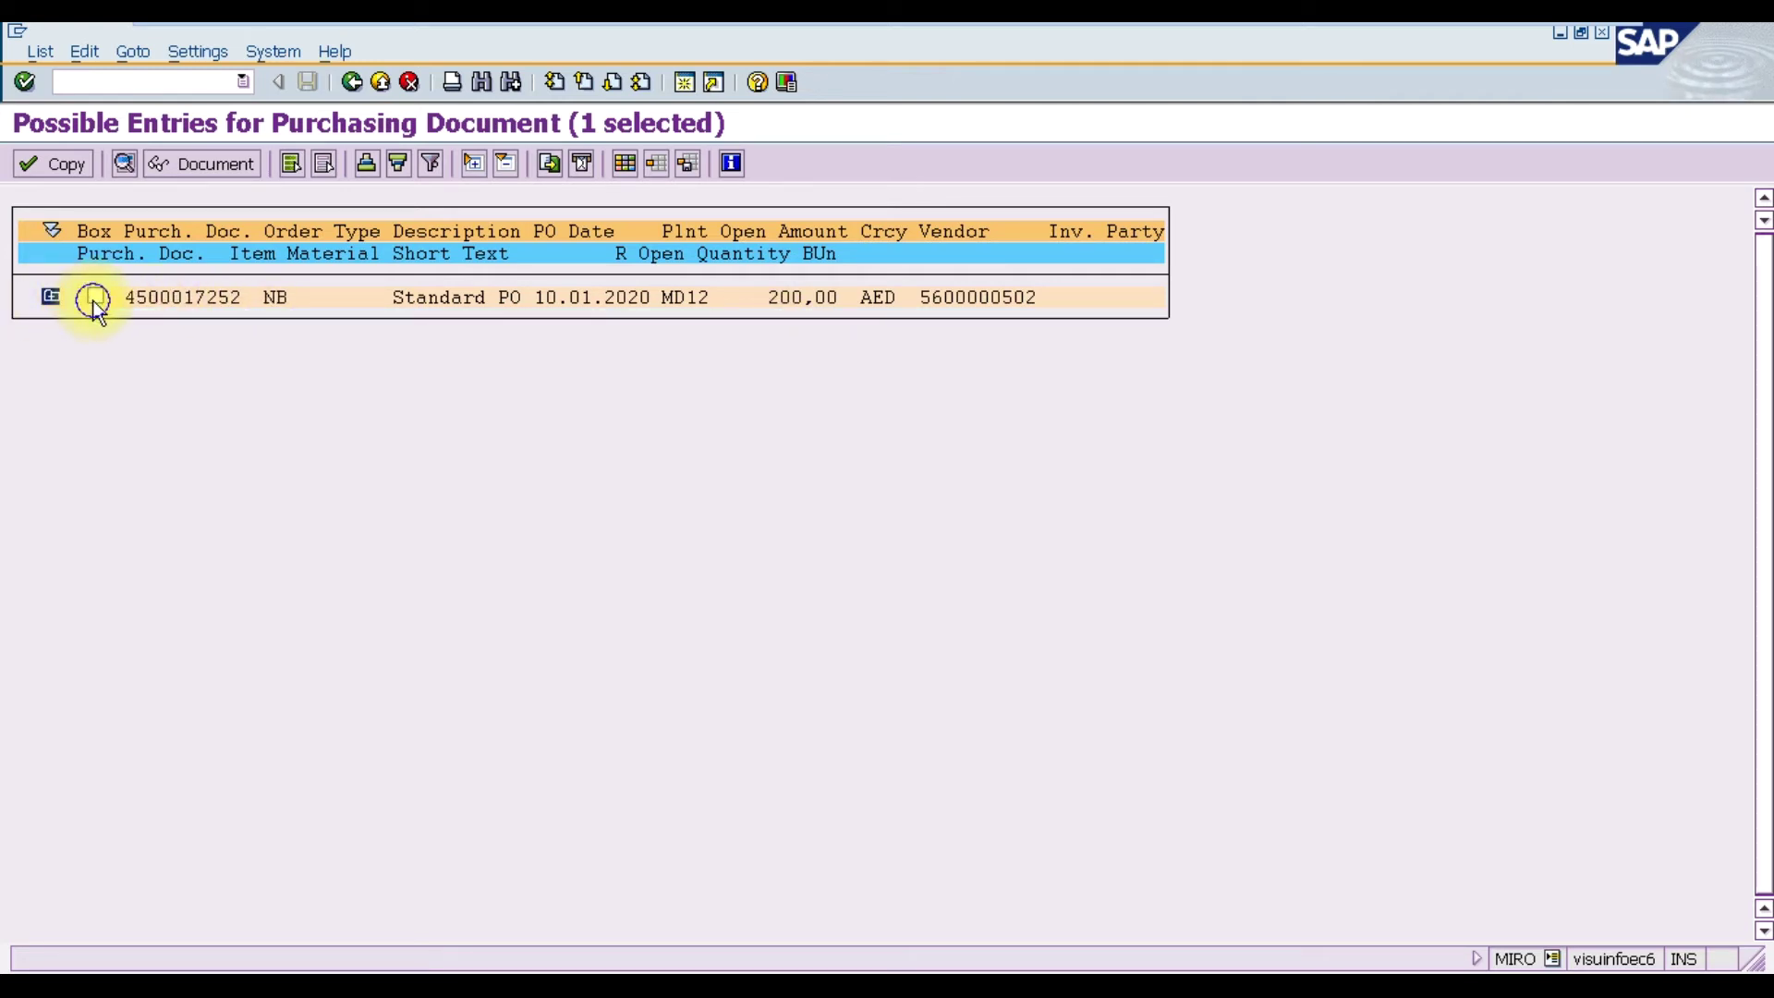
pyautogui.click(65, 166)
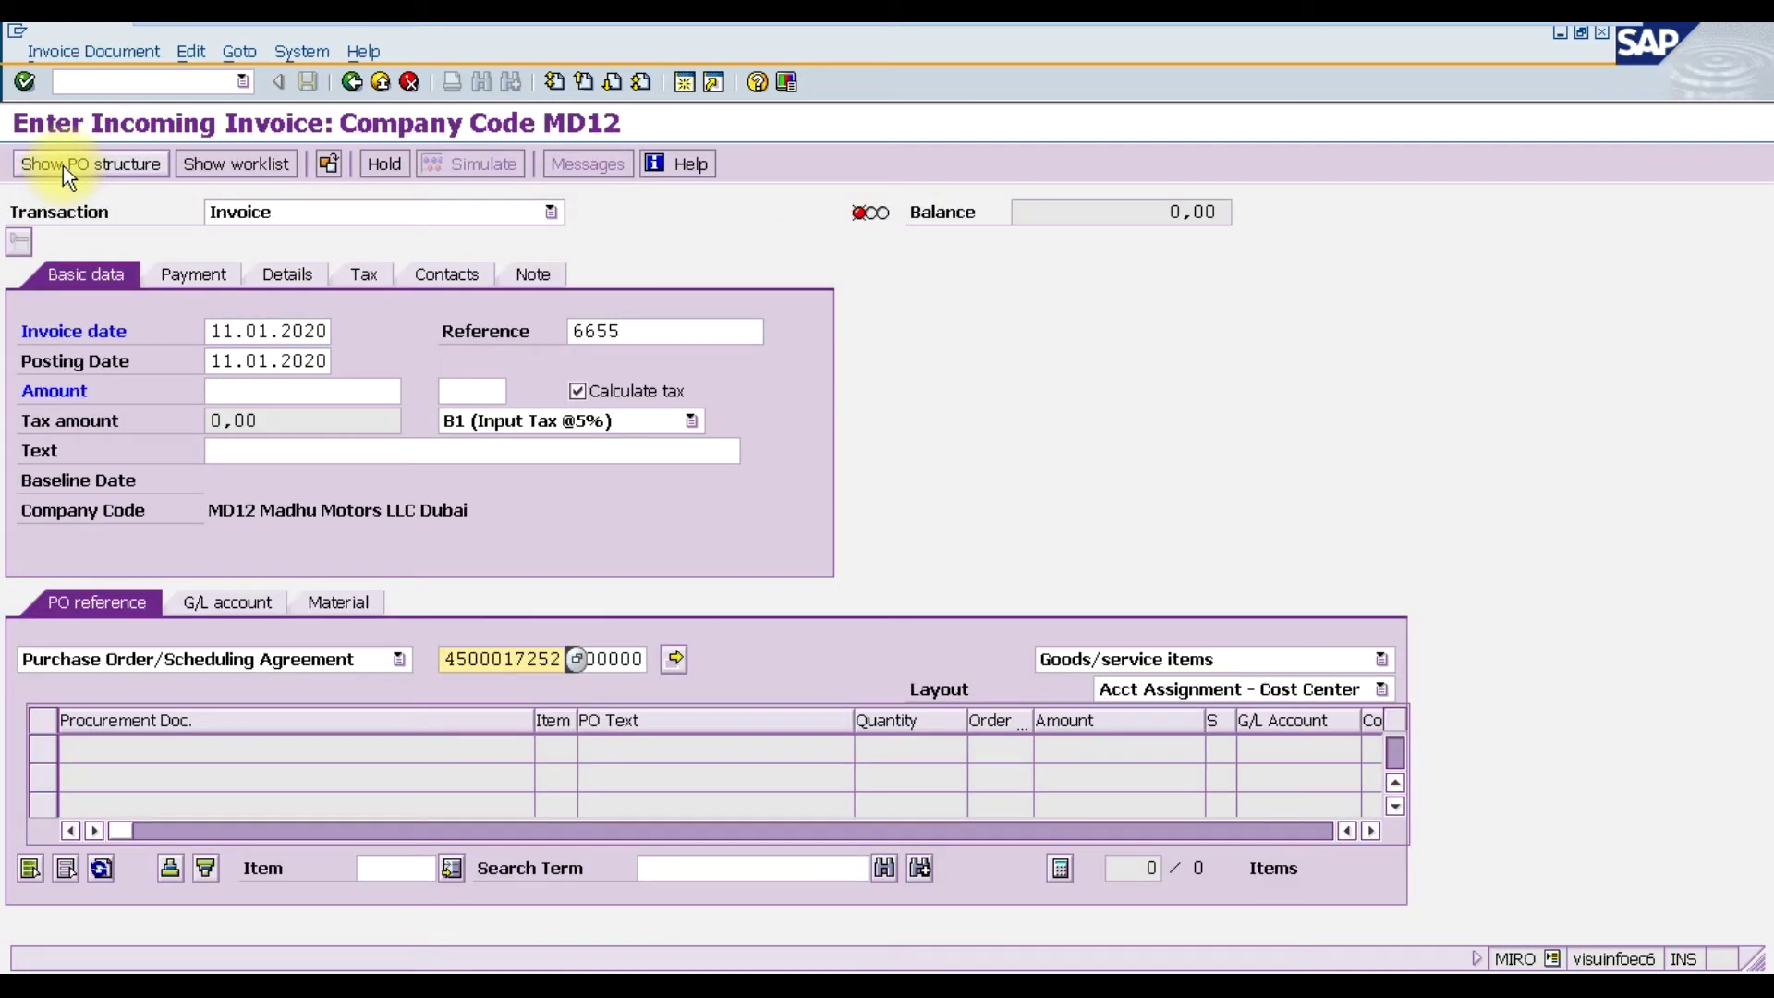
# Step: Load the Repairing Tool Kit line (2 EA, 200,00) and enter 210 as the invoice amount, balancing to 0,00
pyautogui.press('Return')
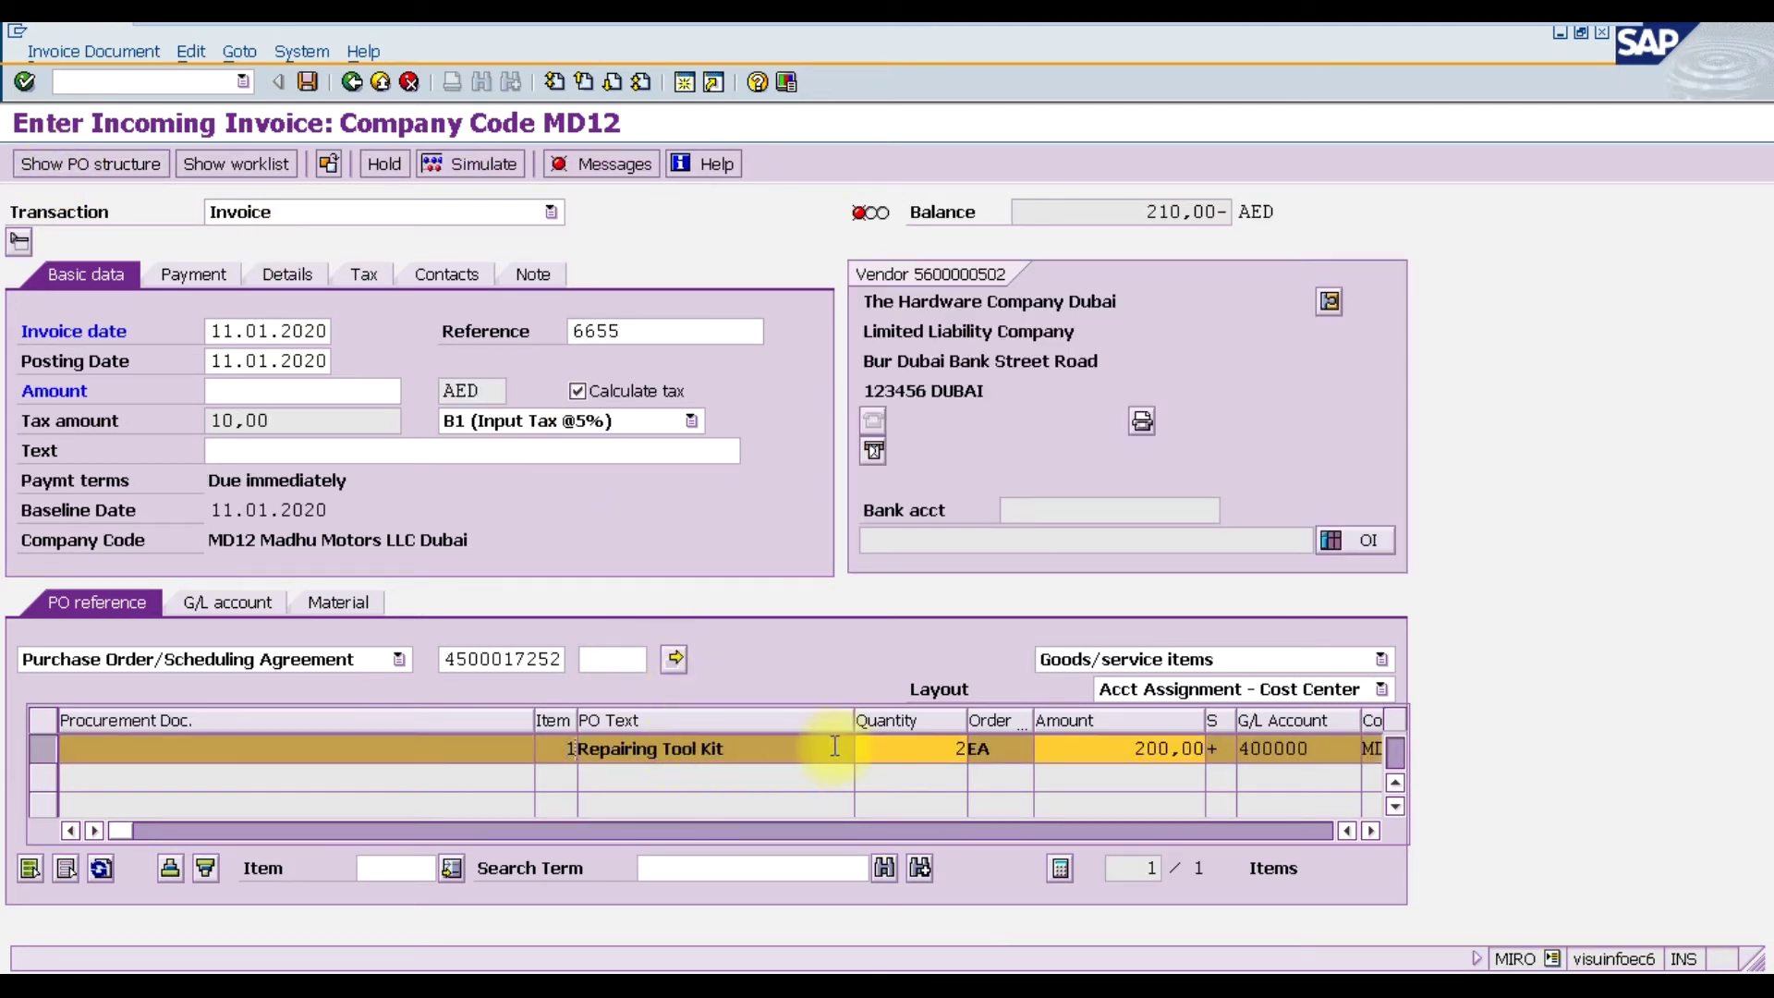
pyautogui.click(1084, 751)
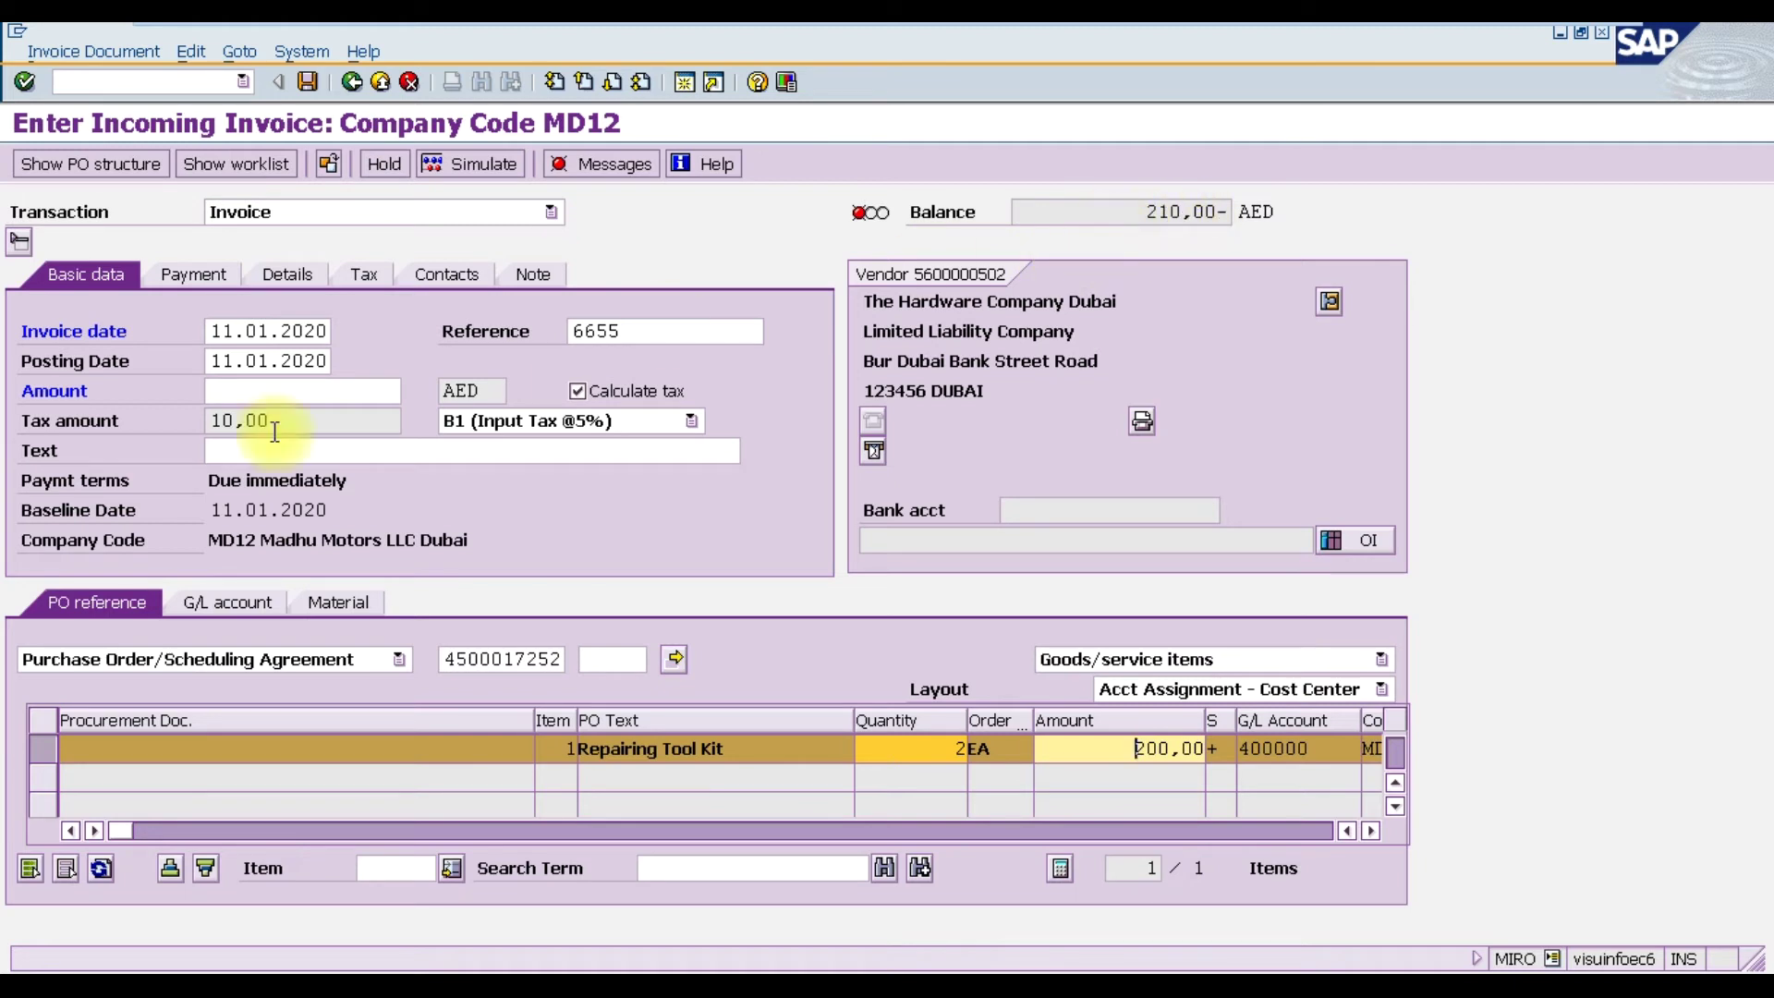
pyautogui.click(230, 390)
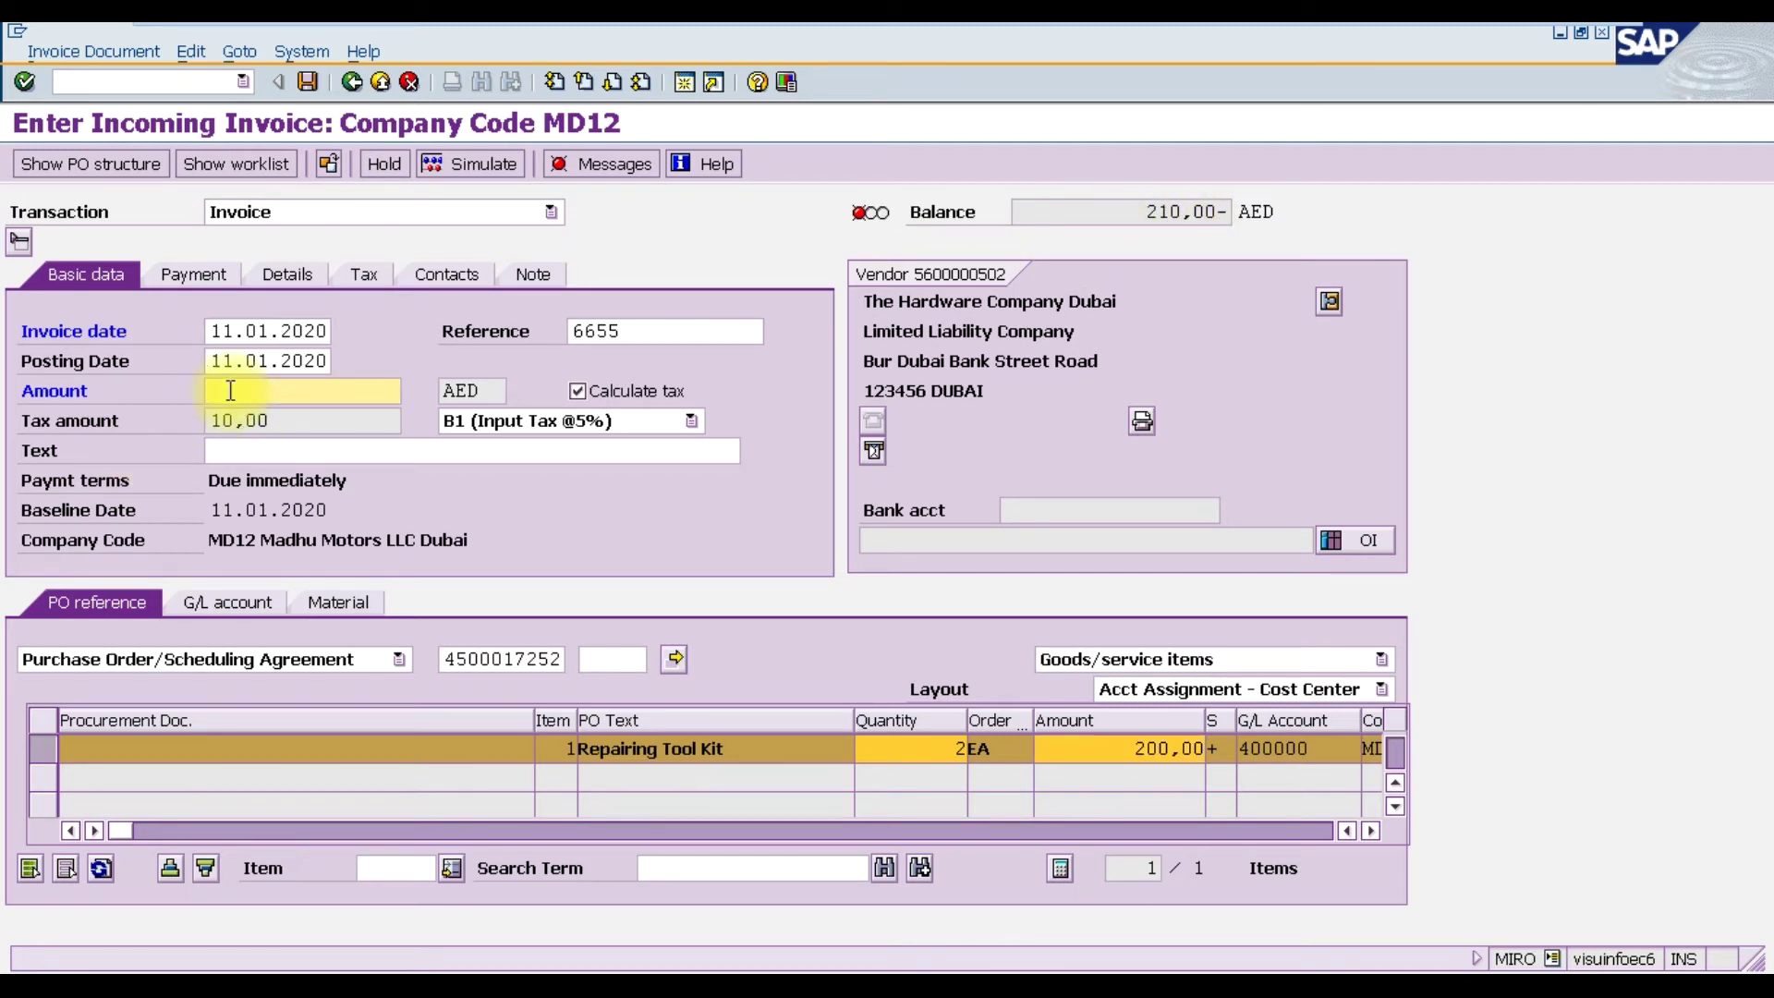
pyautogui.write('210')
pyautogui.press('Return')
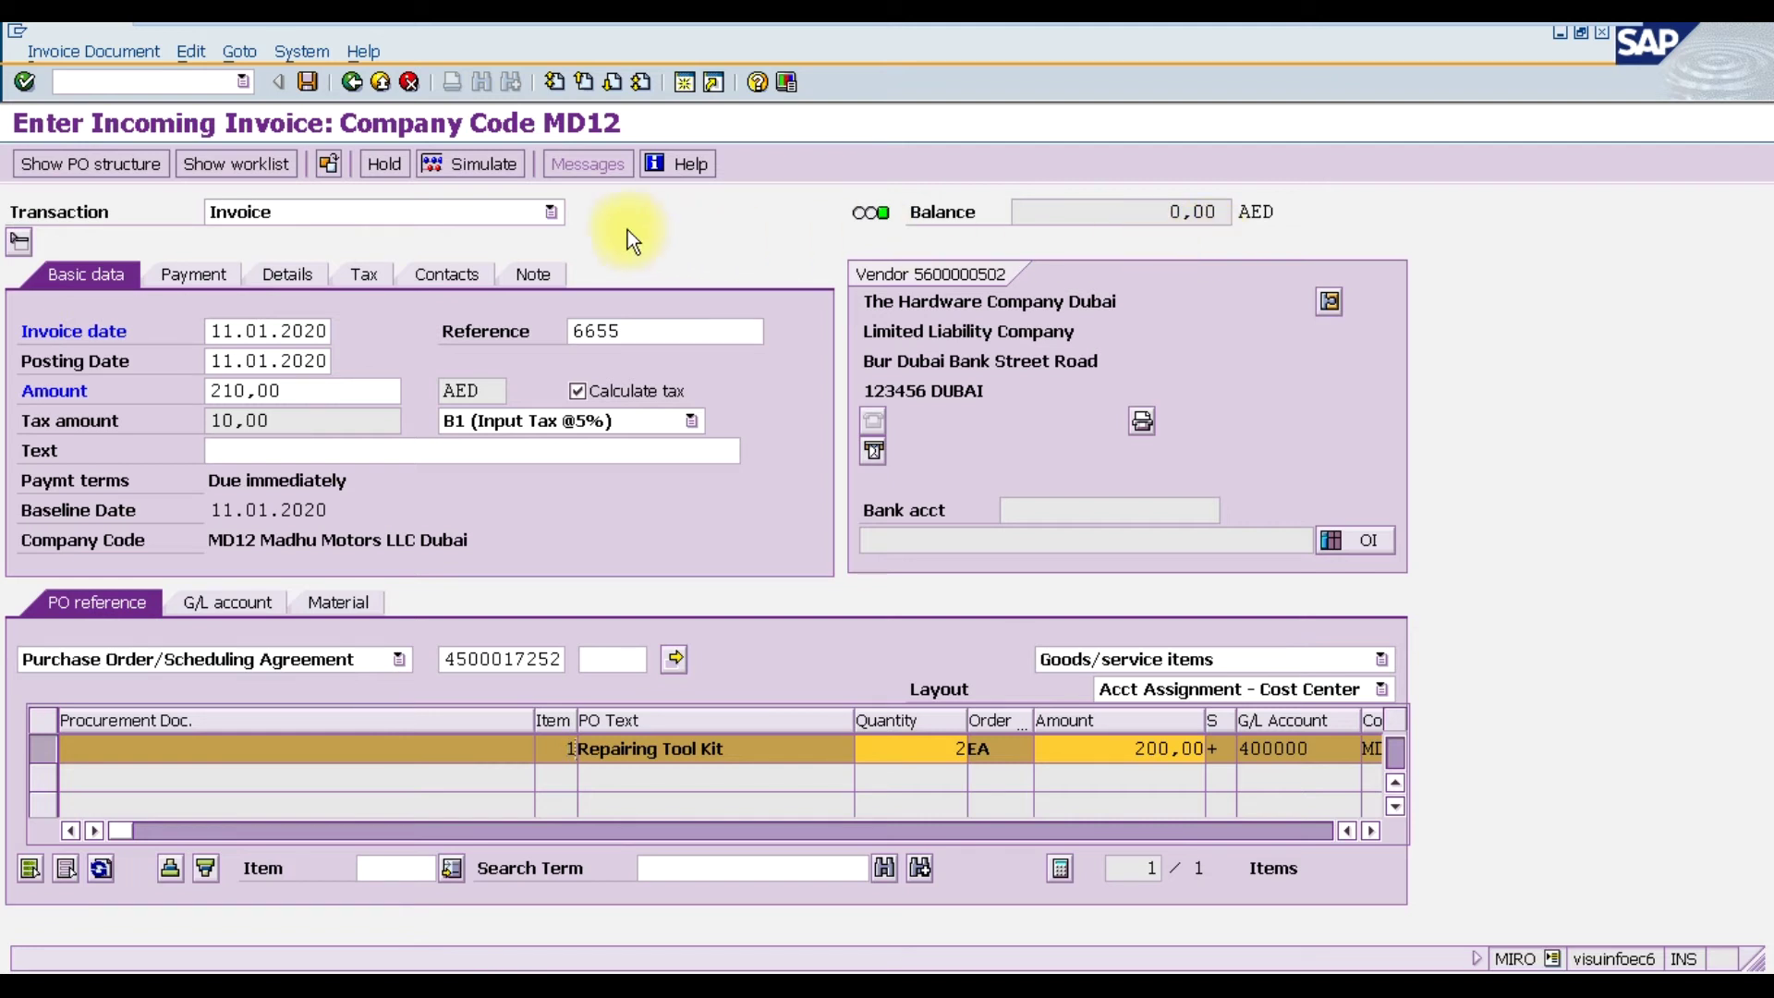
pyautogui.click(222, 279)
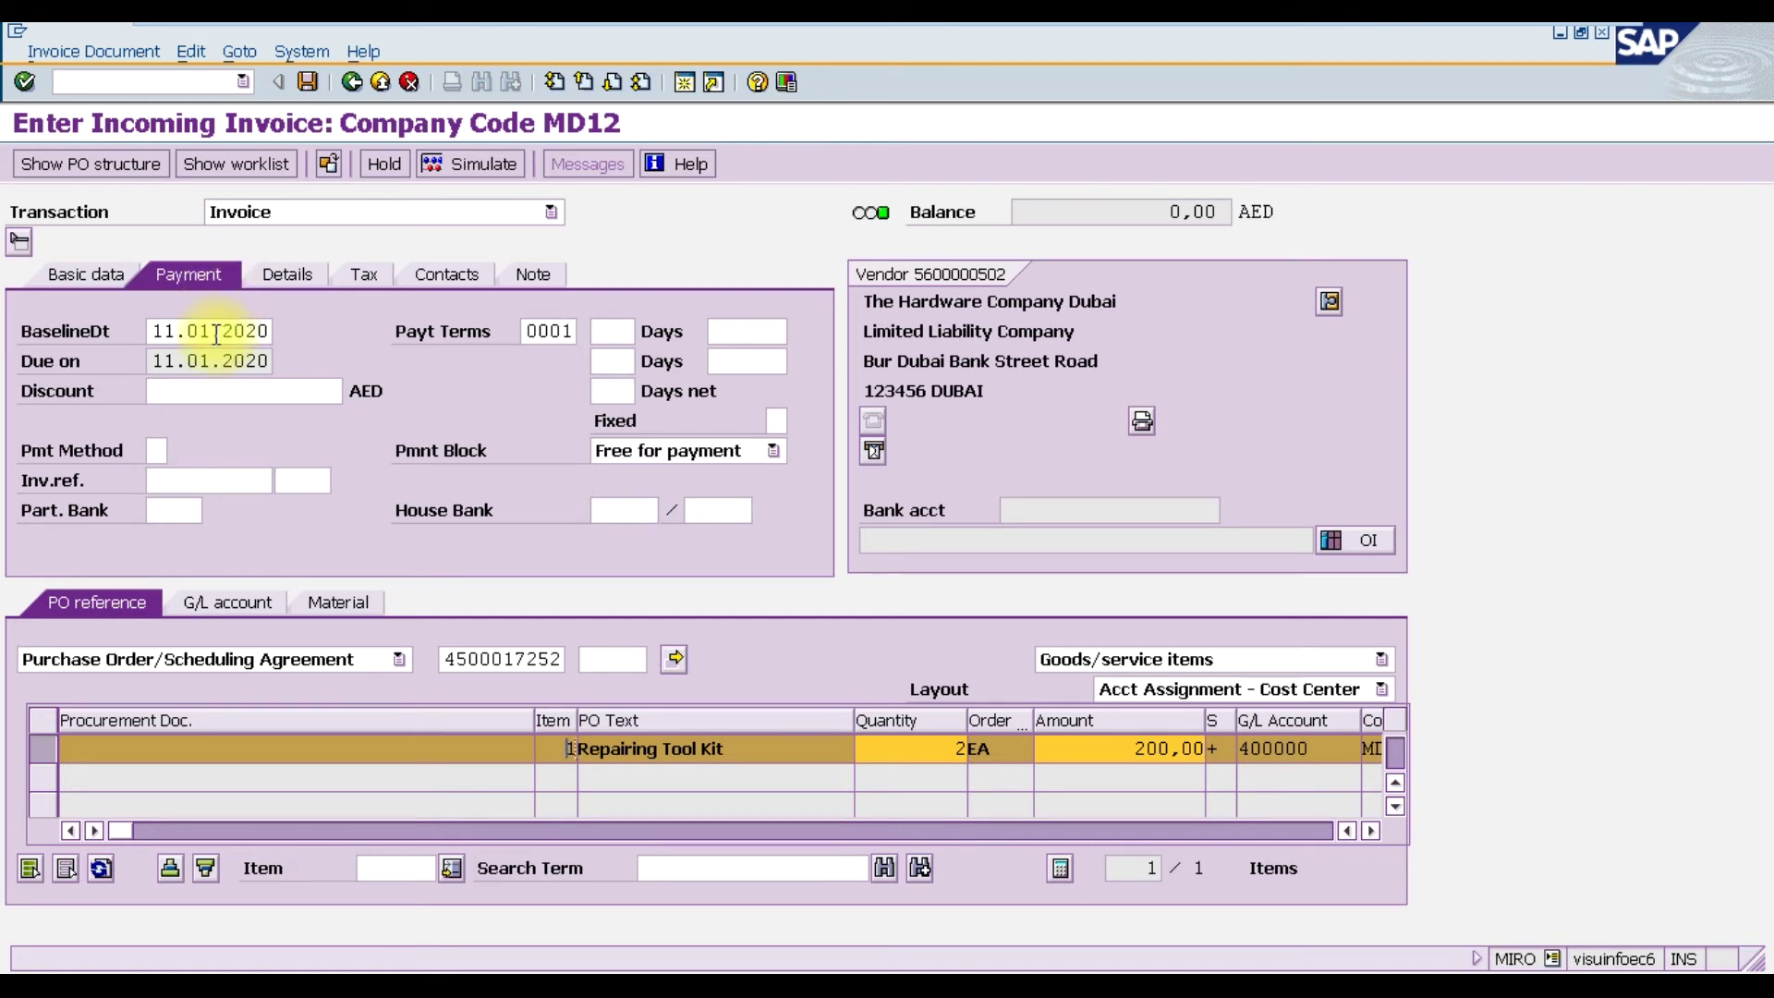
pyautogui.click(531, 333)
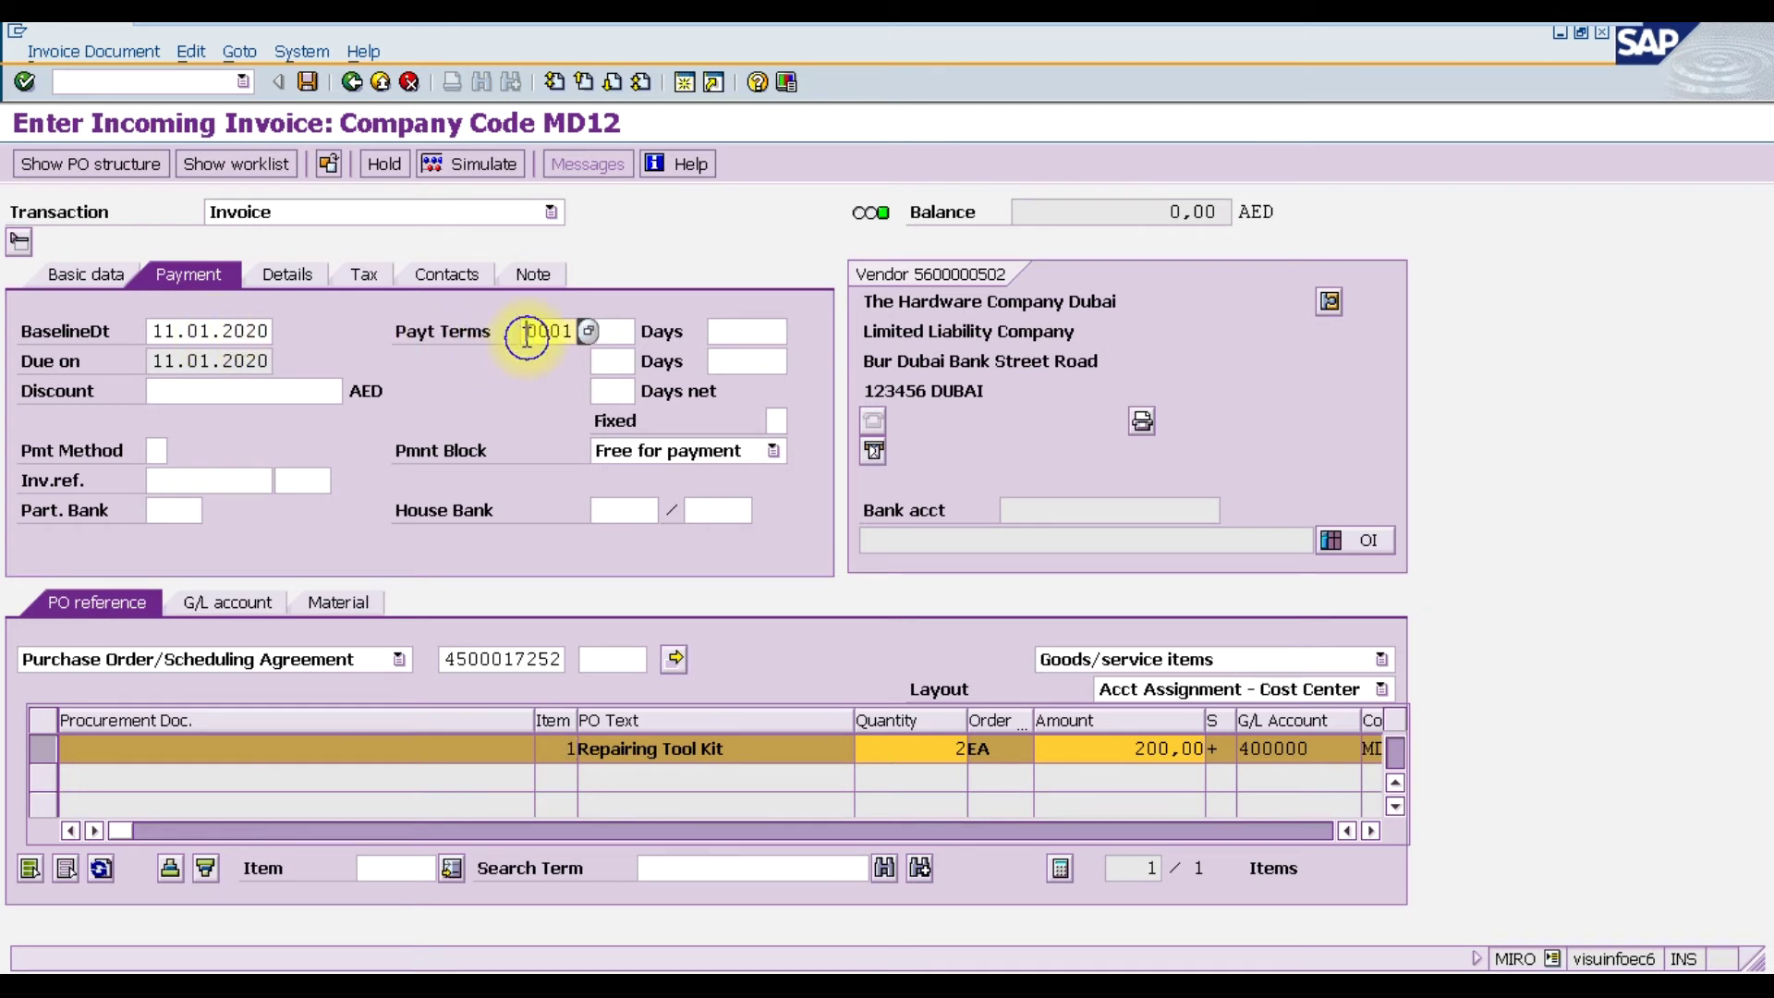
pyautogui.click(310, 277)
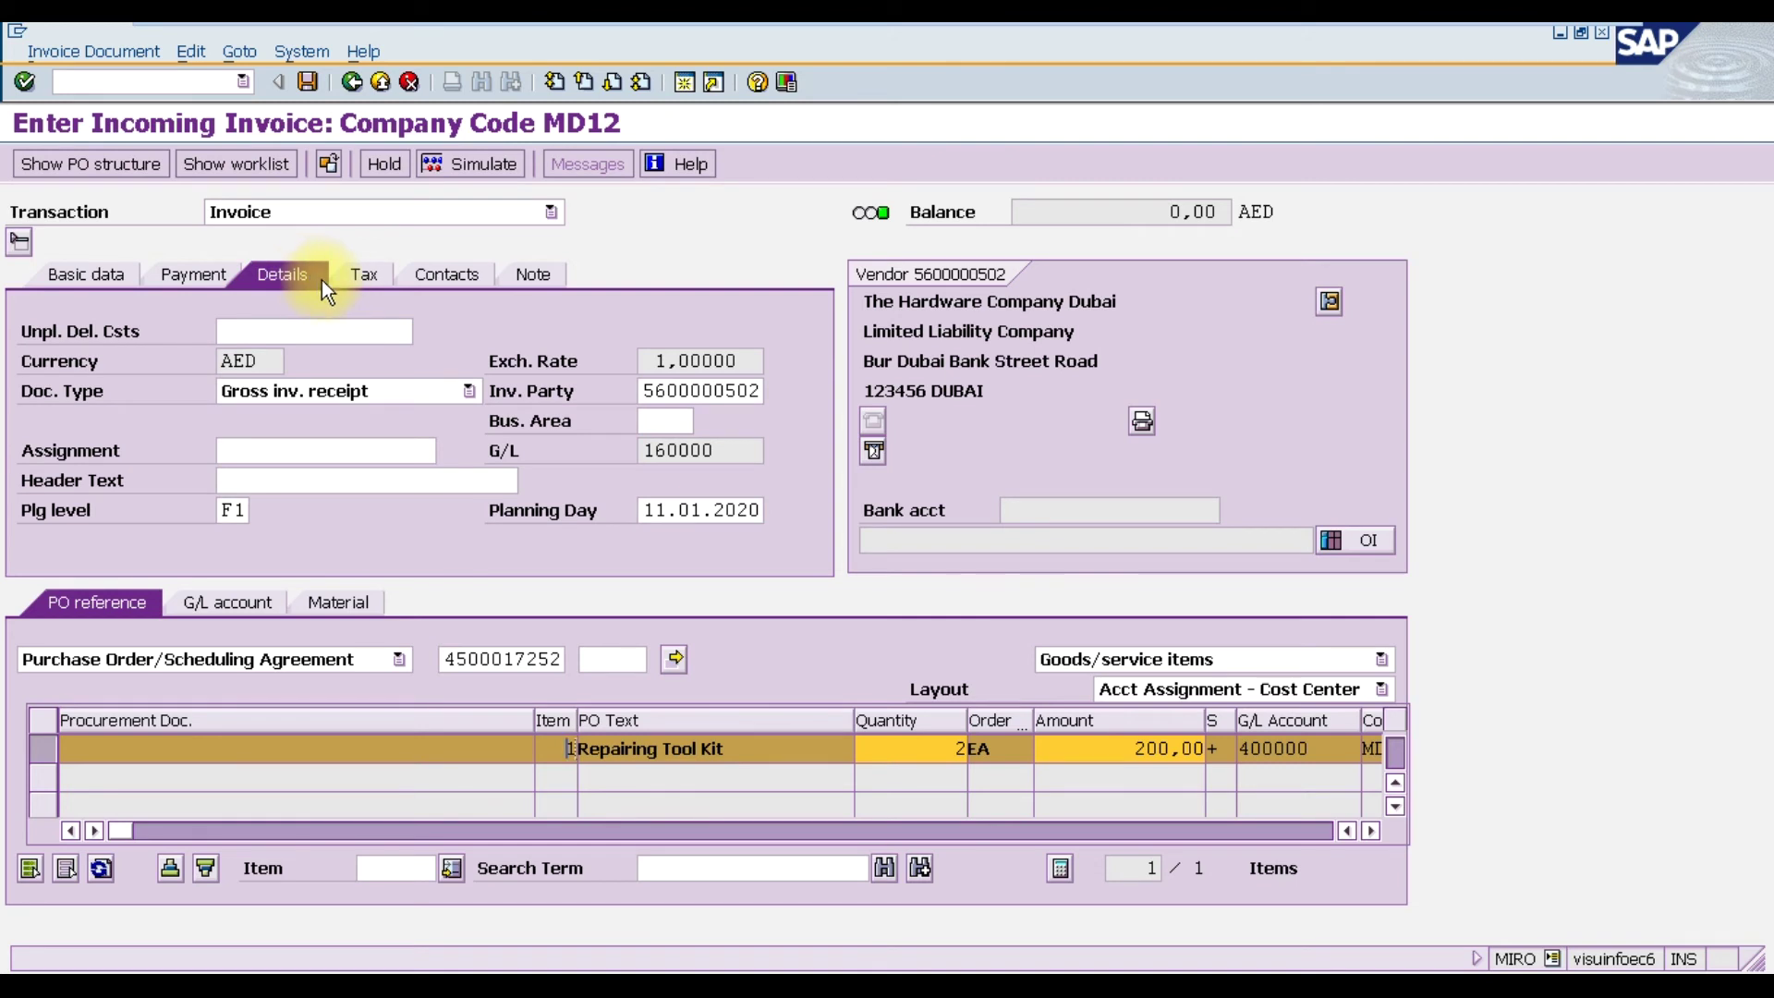
pyautogui.click(342, 273)
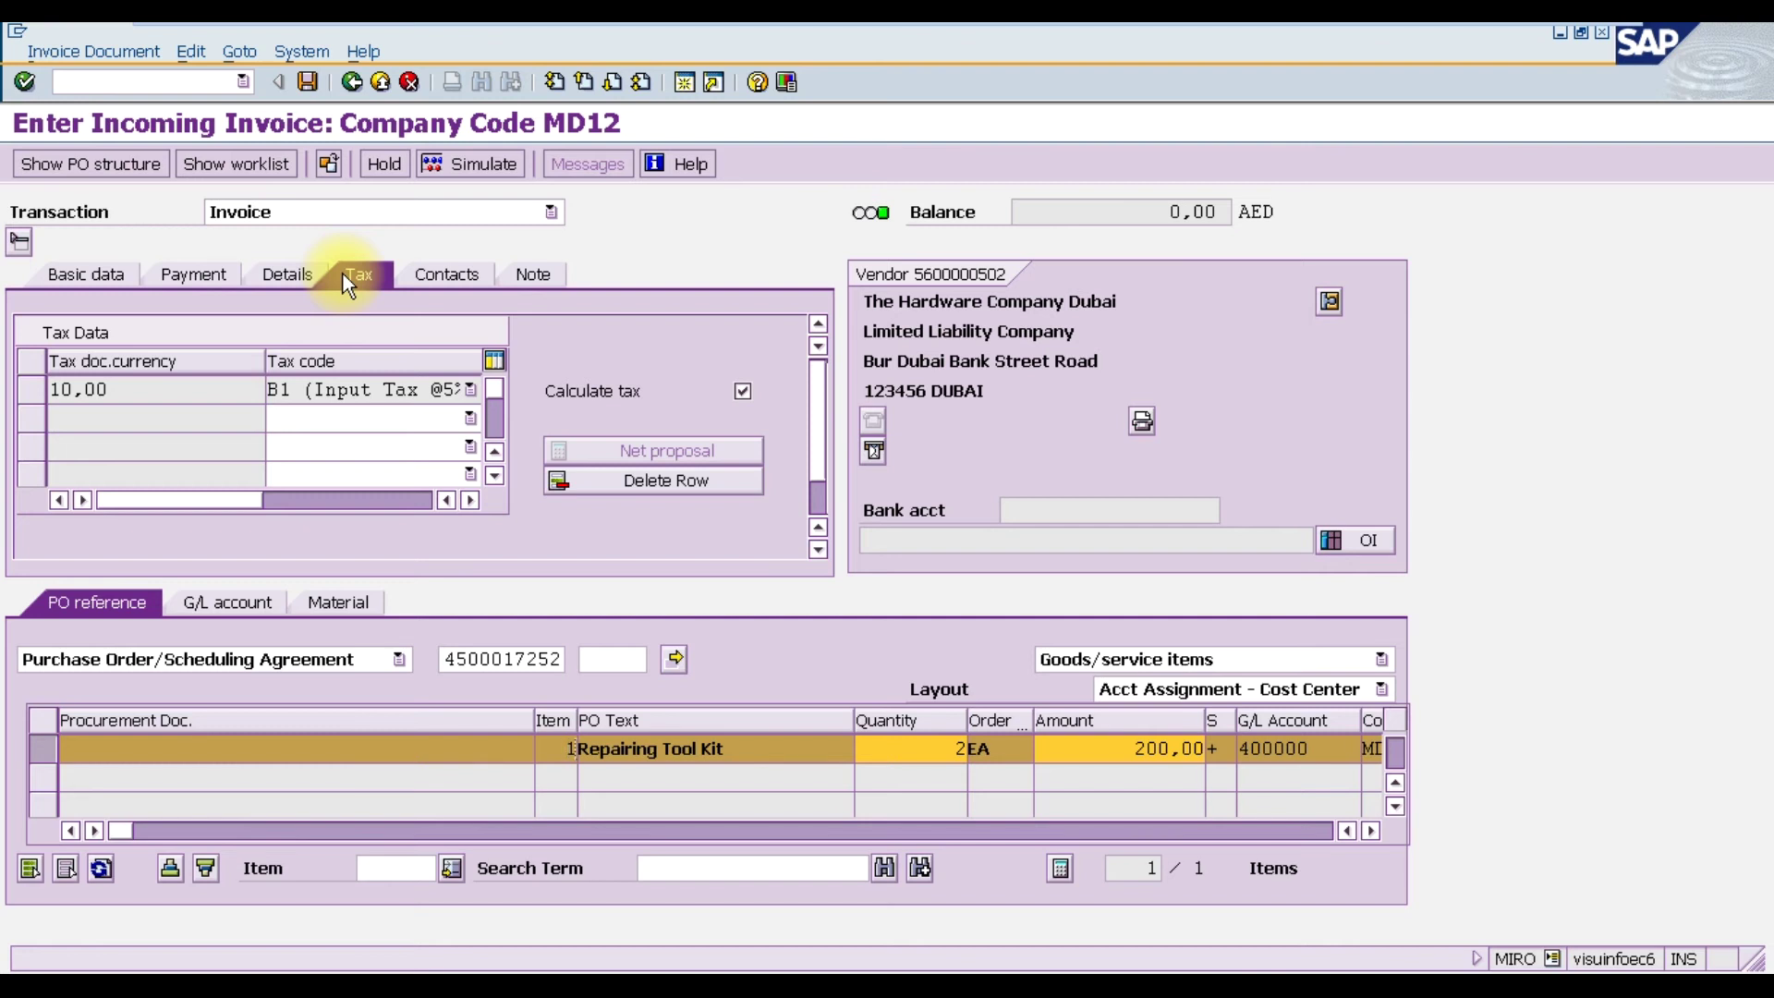
pyautogui.click(81, 268)
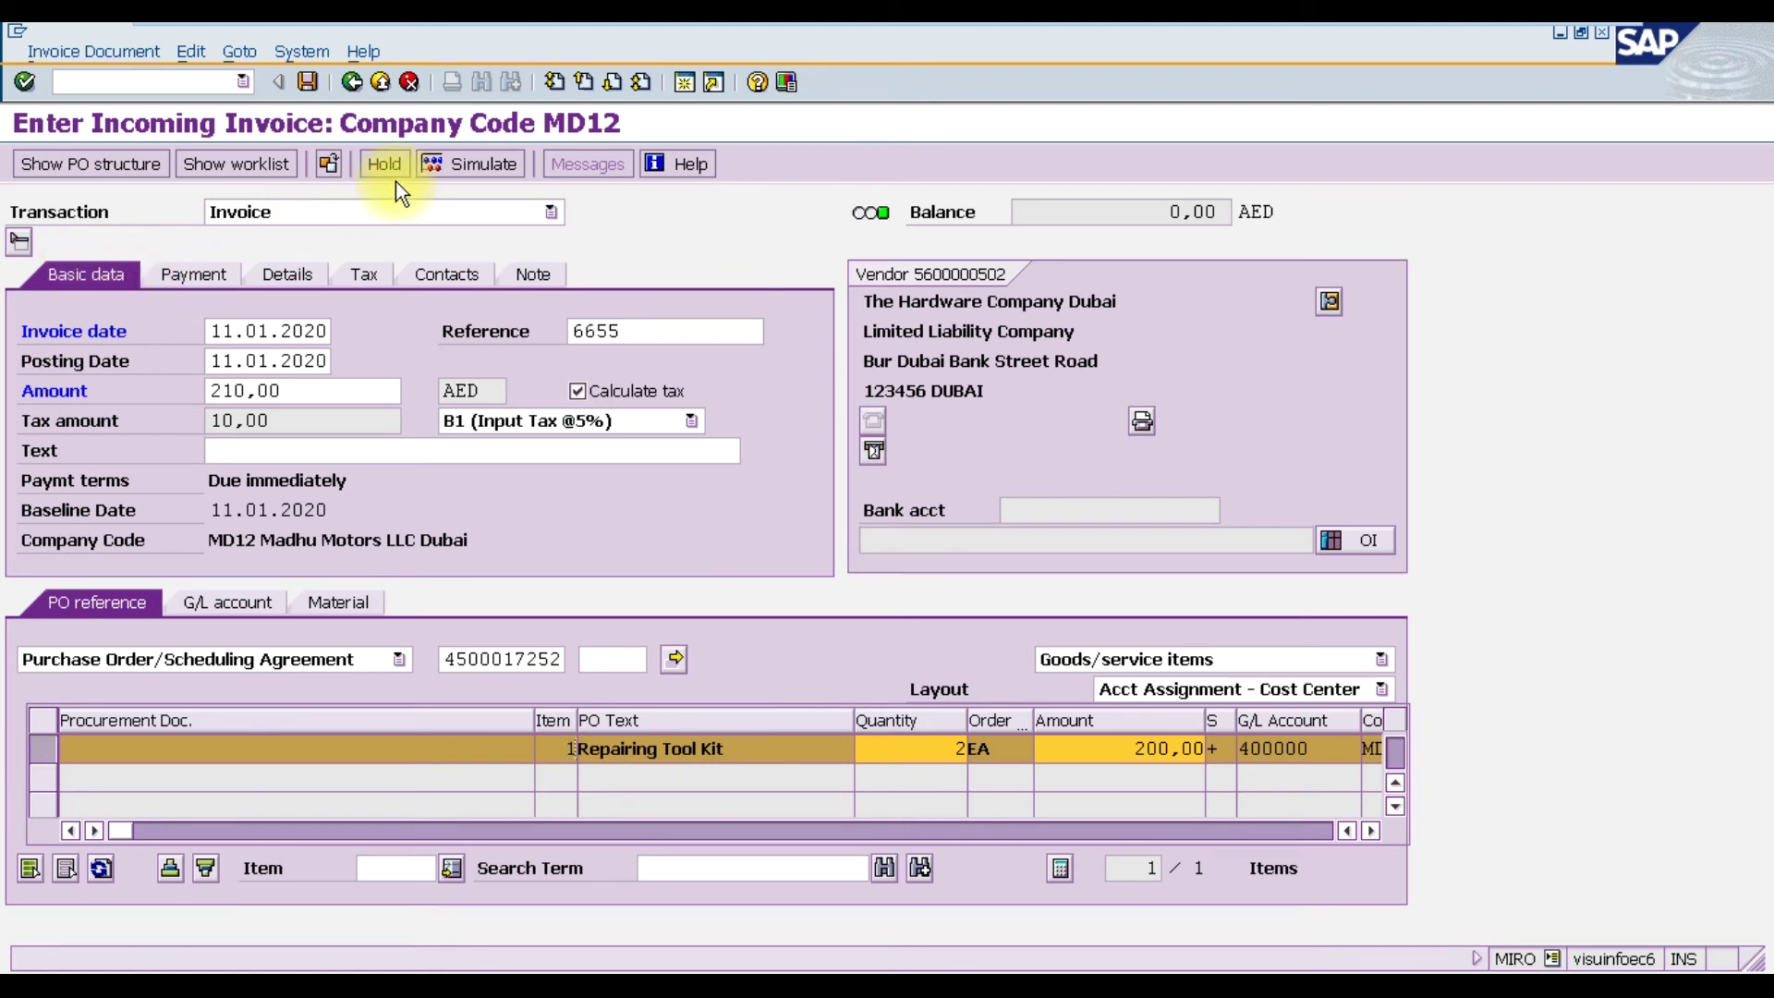
# Step: Simulate the invoice, review vendor 210,00 credit against GR/IR 200,00 and tax 10,00, then post
pyautogui.click(485, 164)
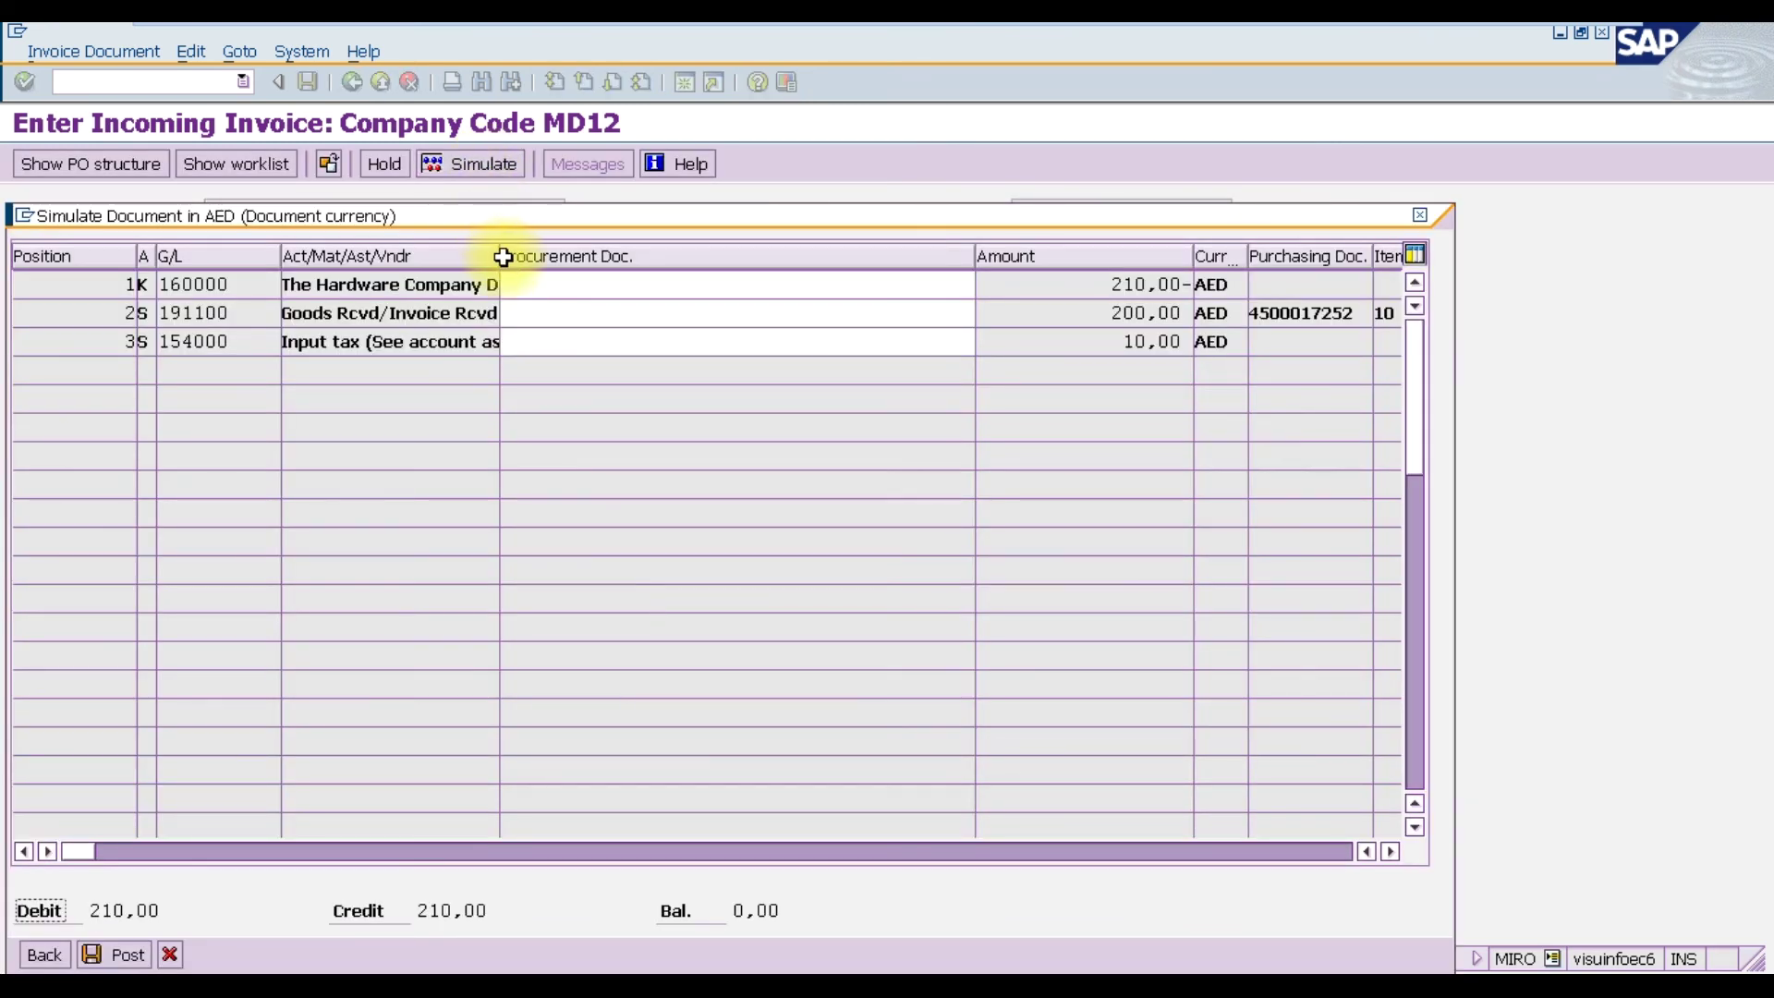
pyautogui.moveTo(499, 255); pyautogui.dragTo(665, 258)
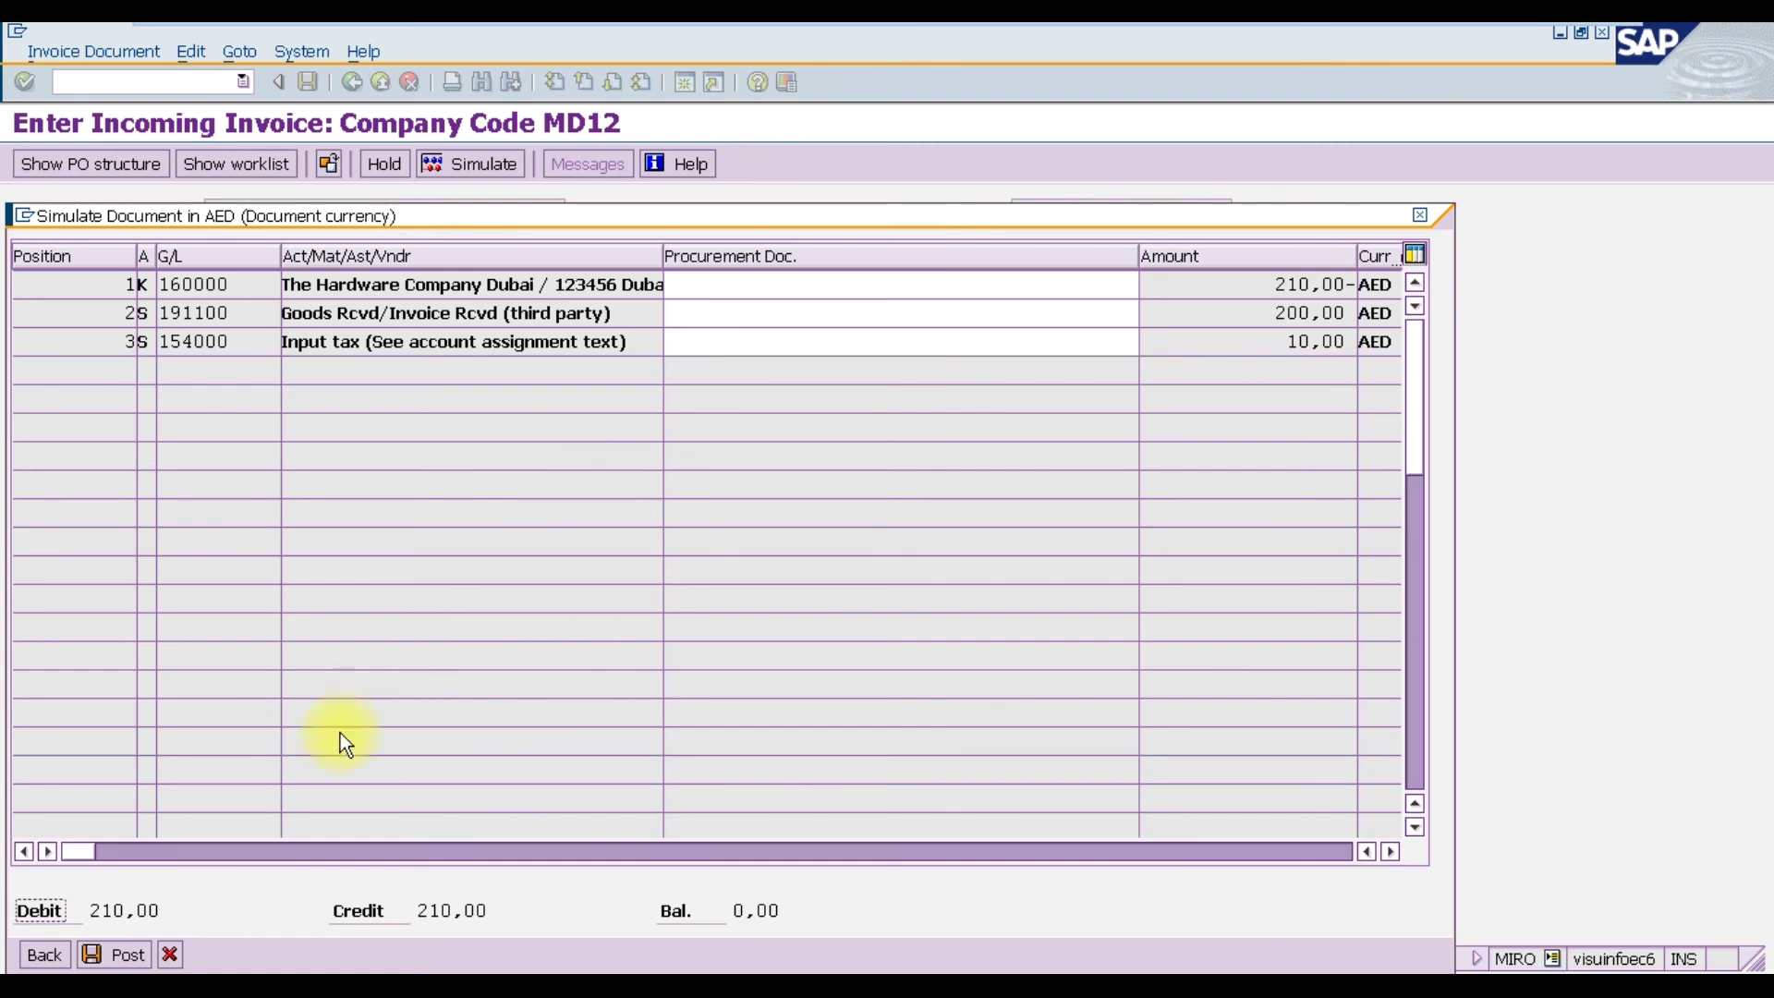
pyautogui.click(124, 957)
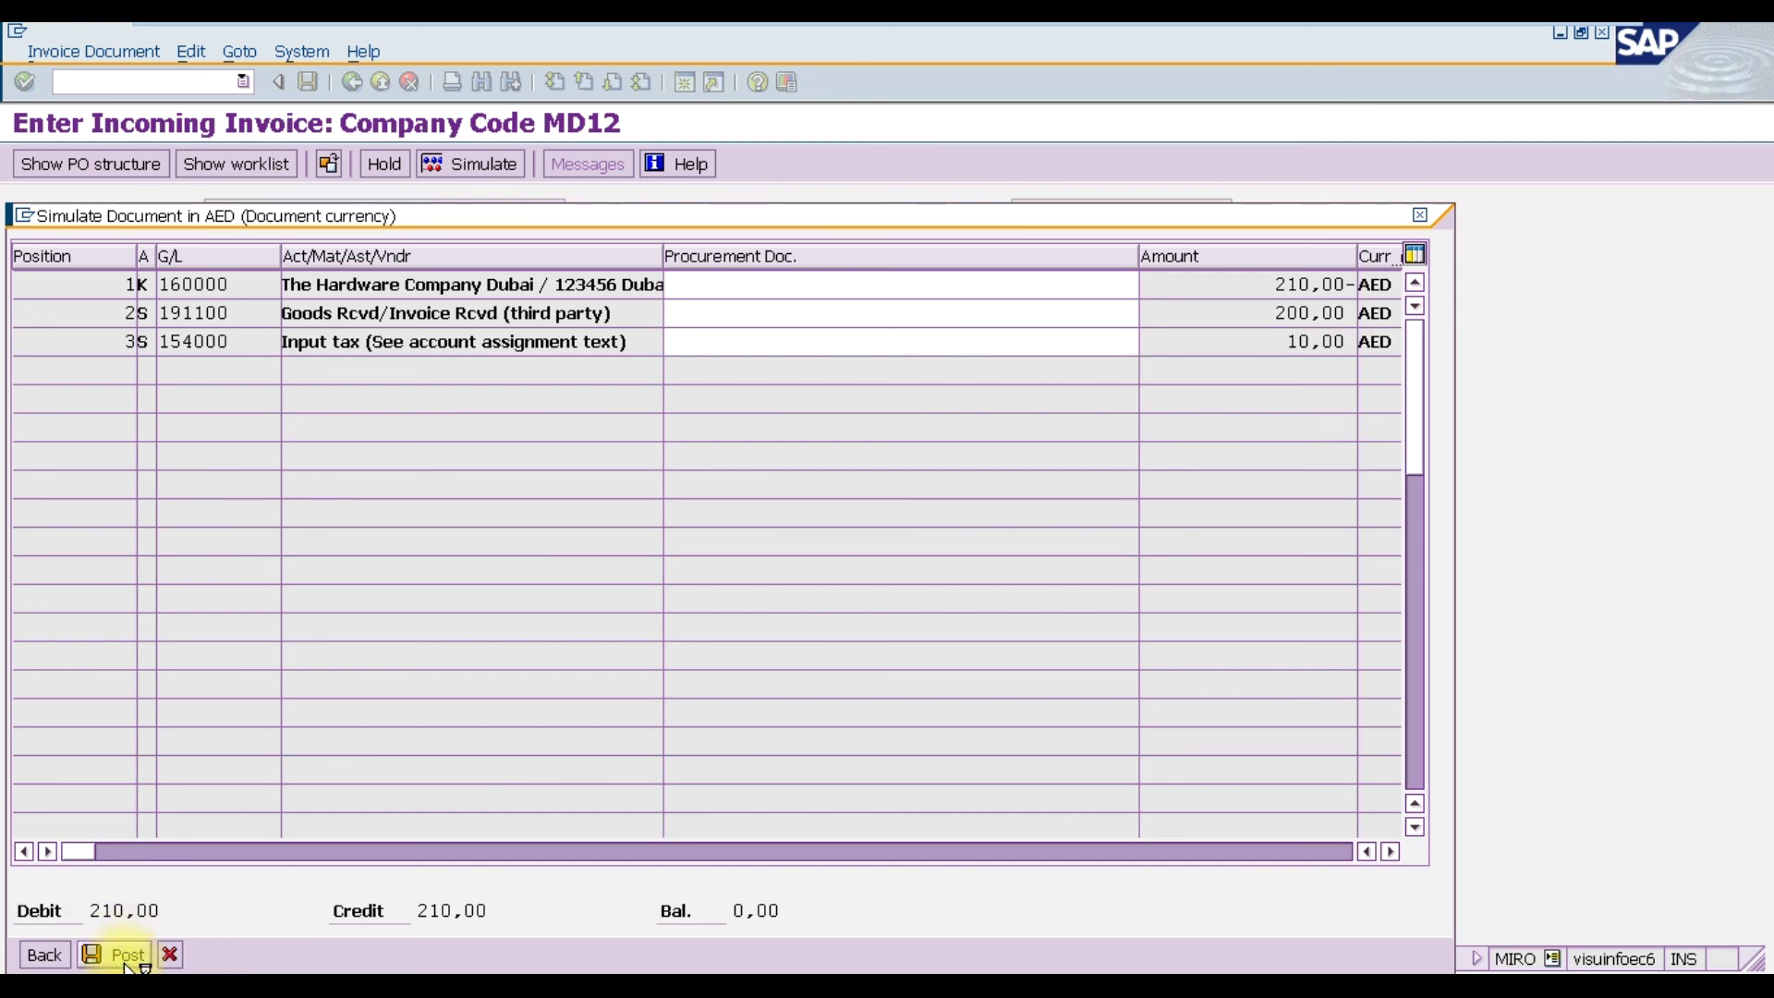